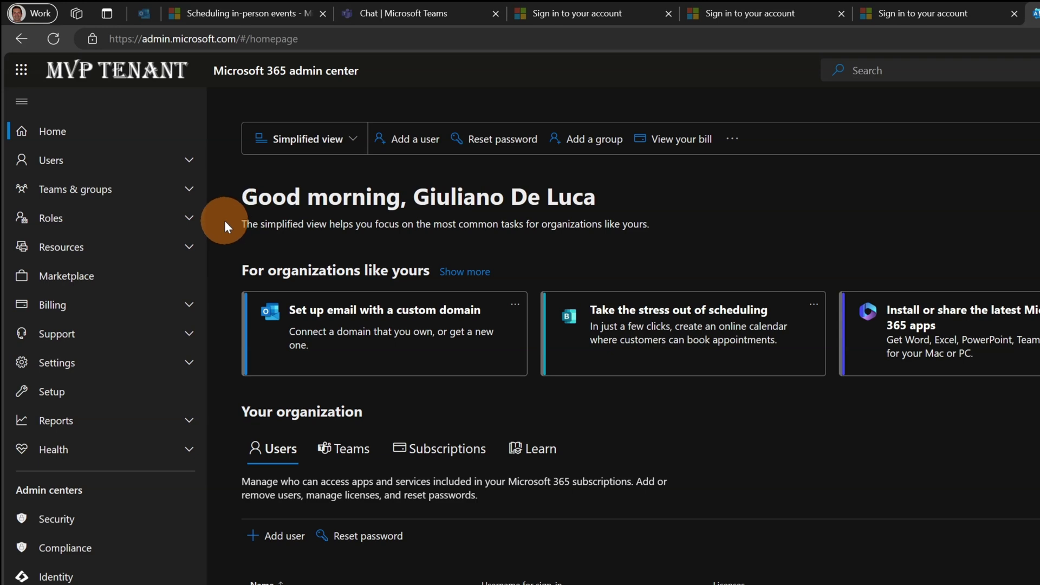
Step: Go to Settings > Org settings > Brand center (preview), showing site name 'Brand Guide' at 'BrandGuide'
click(95, 373)
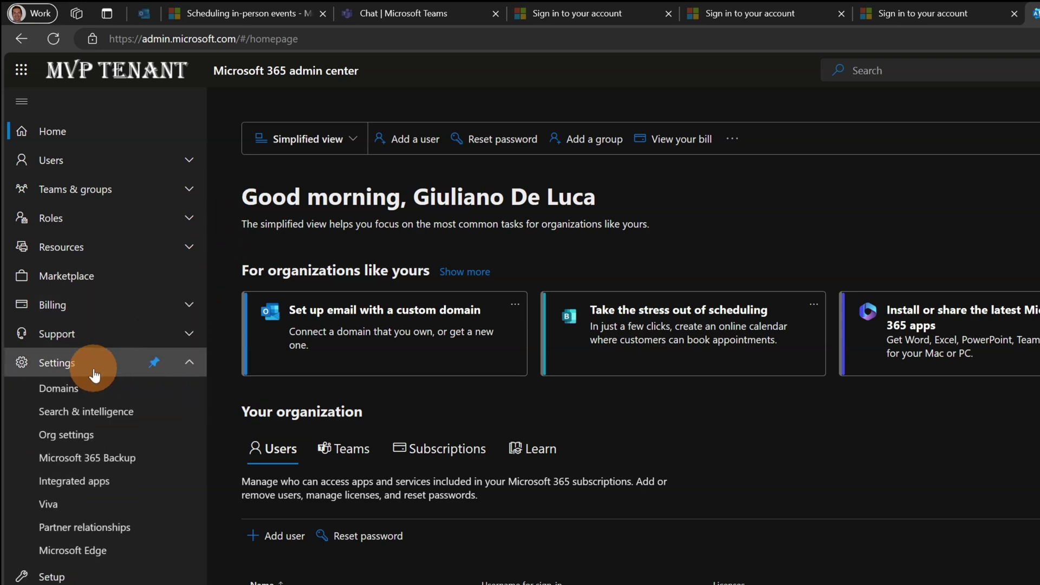
click(77, 435)
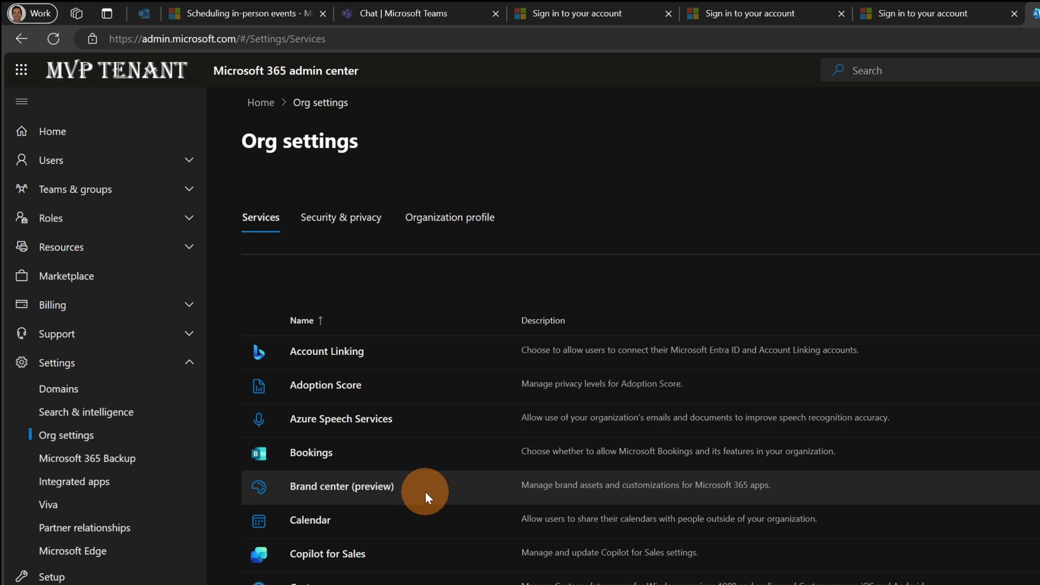
click(387, 486)
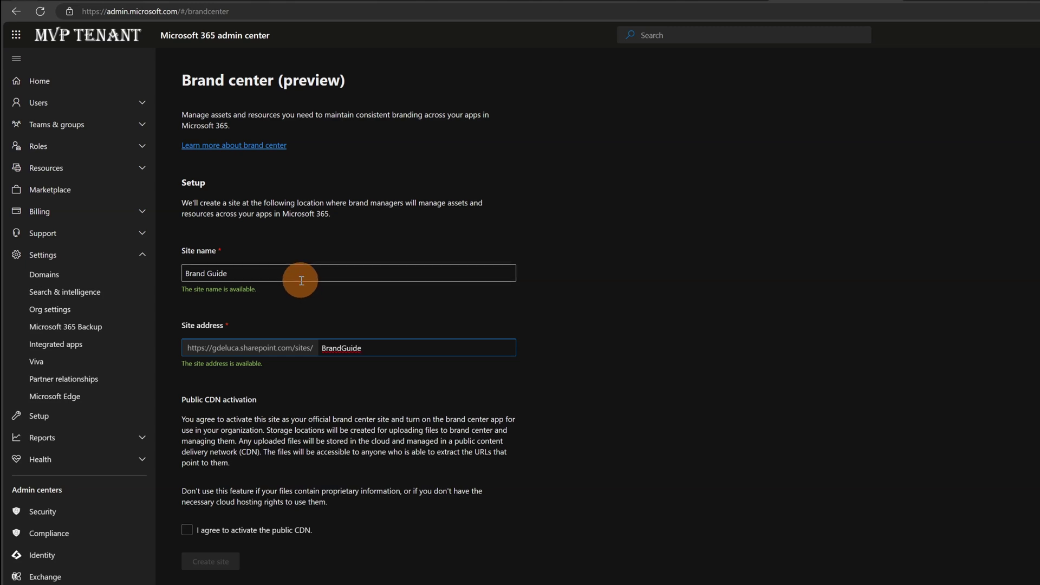
Step: Keep the 'Brand Guide' site name, agree to activate the public CDN, and create the site
drag(255, 274, 170, 273)
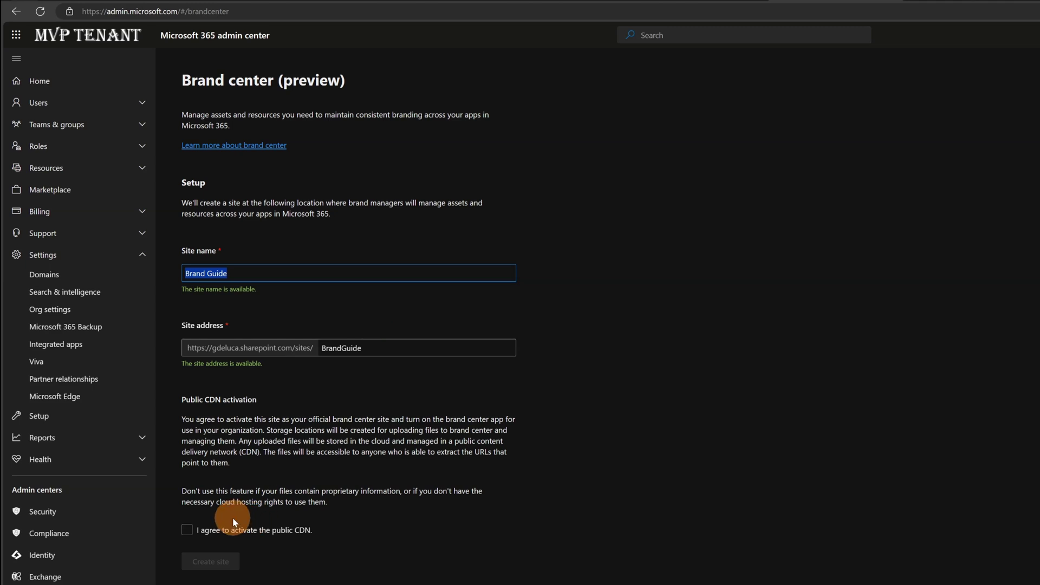
click(186, 529)
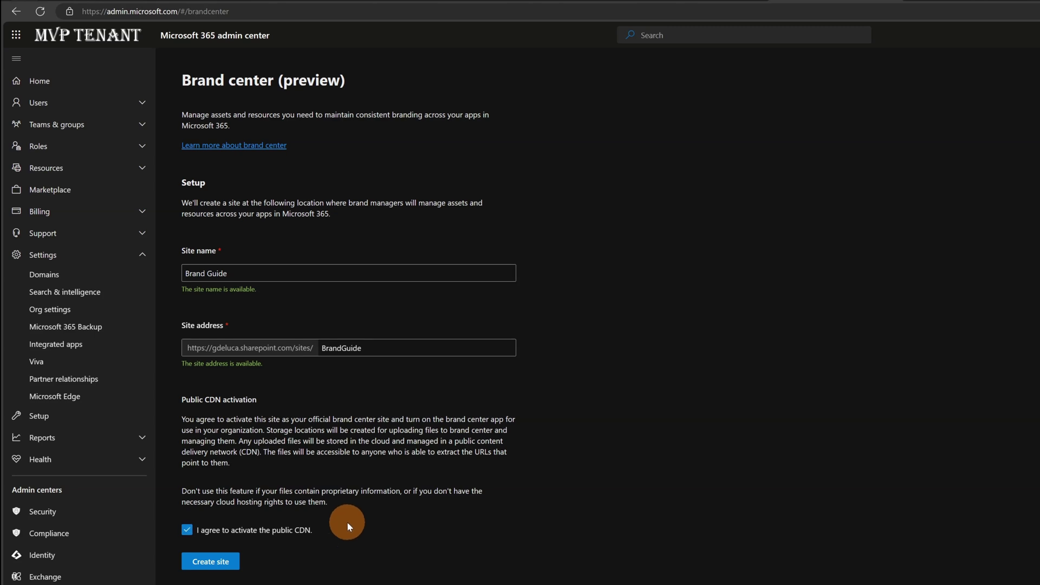
click(208, 562)
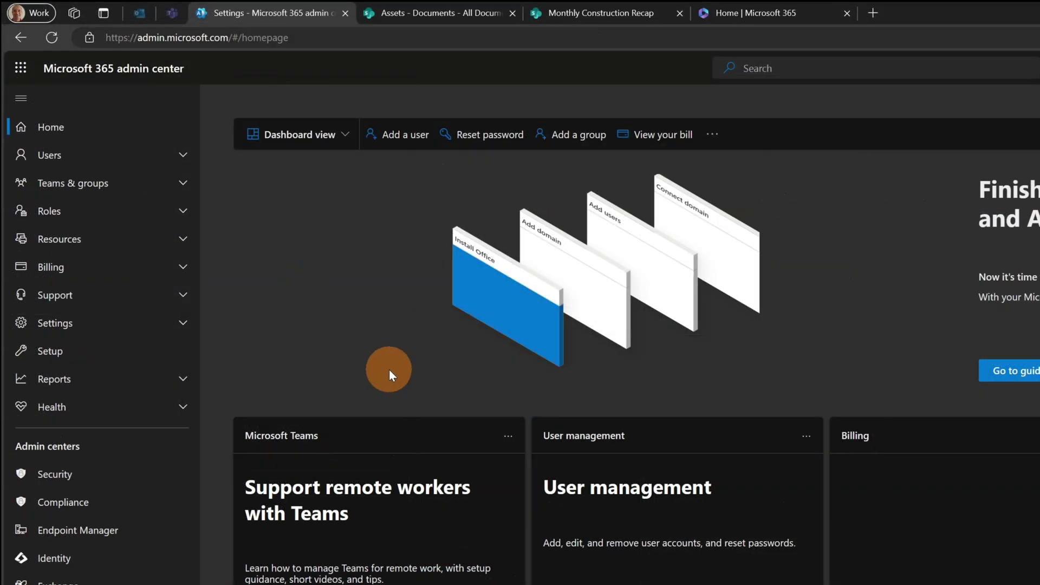
Step: Reopen Brand center (preview) under Settings > Org settings, where it detects the existing Assets site
click(116, 325)
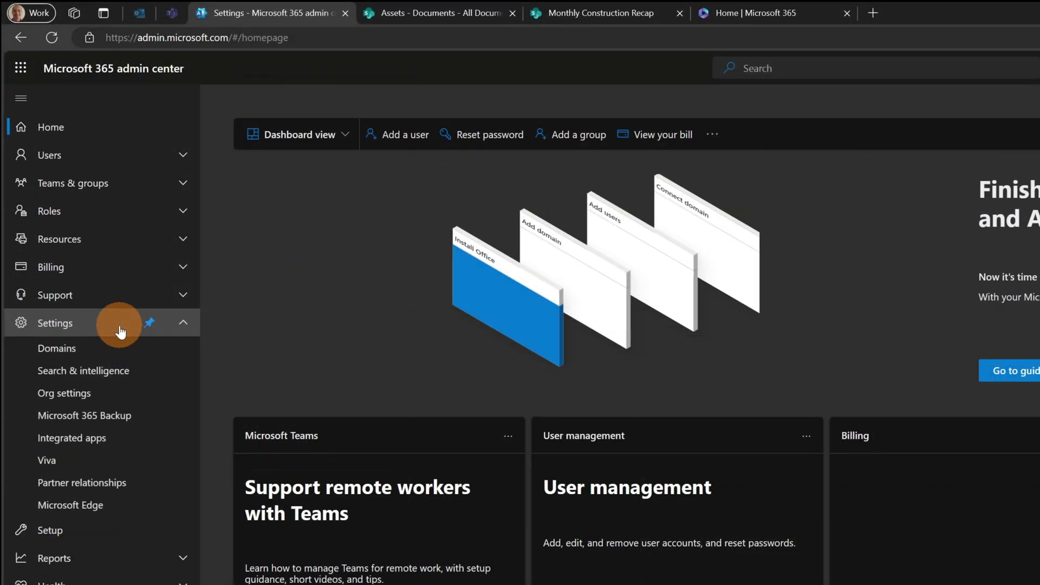
click(60, 394)
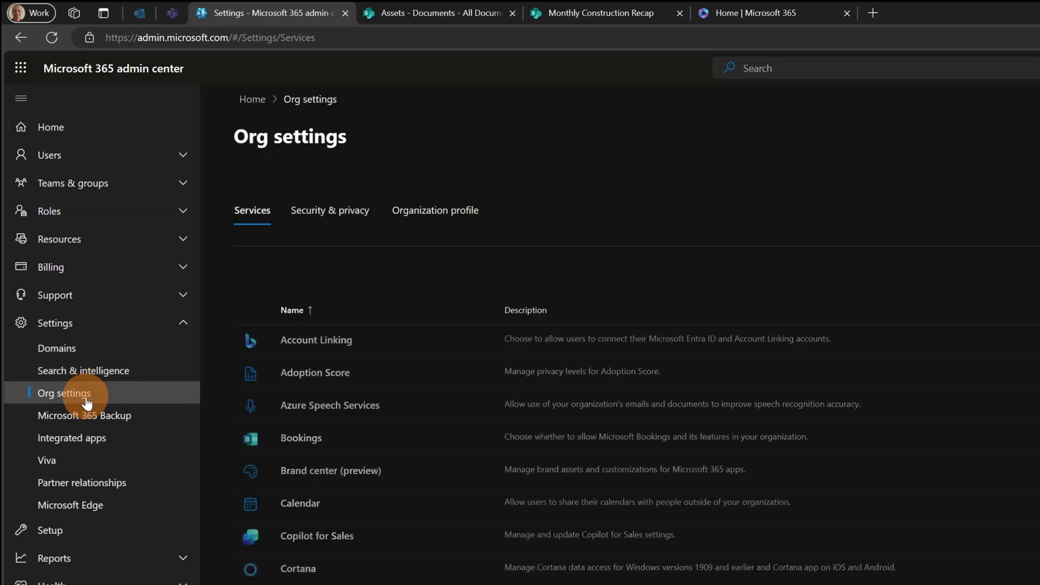
click(324, 473)
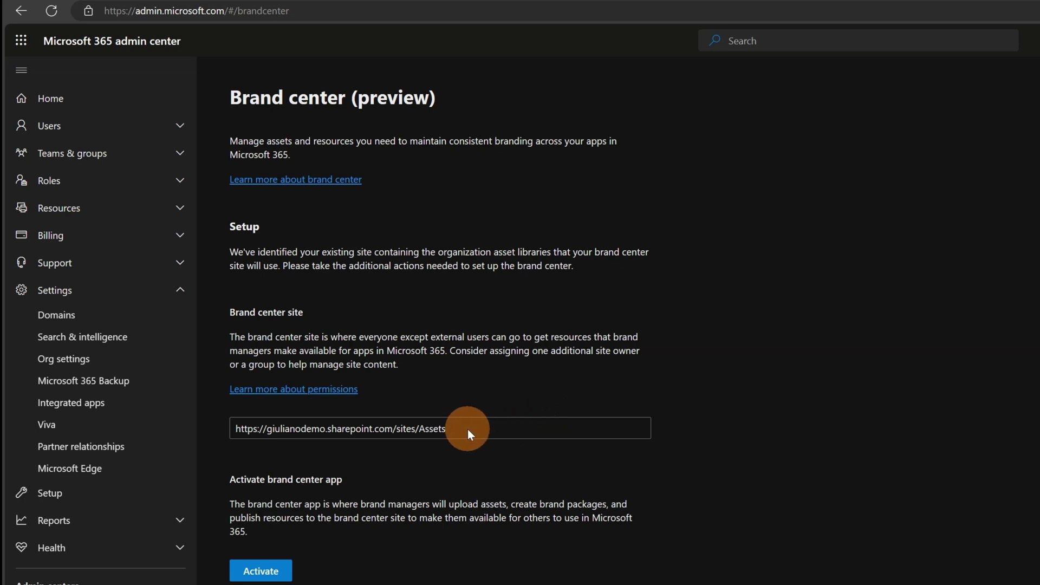
Step: Activate the brand center app on the Assets site, then go to the Assets Documents library
drag(467, 429, 231, 428)
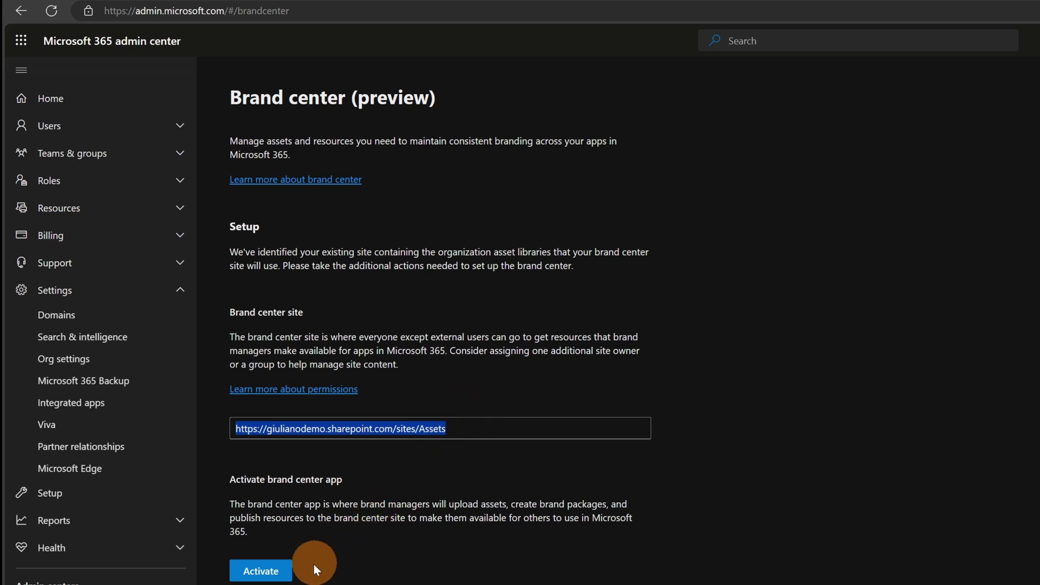
click(271, 579)
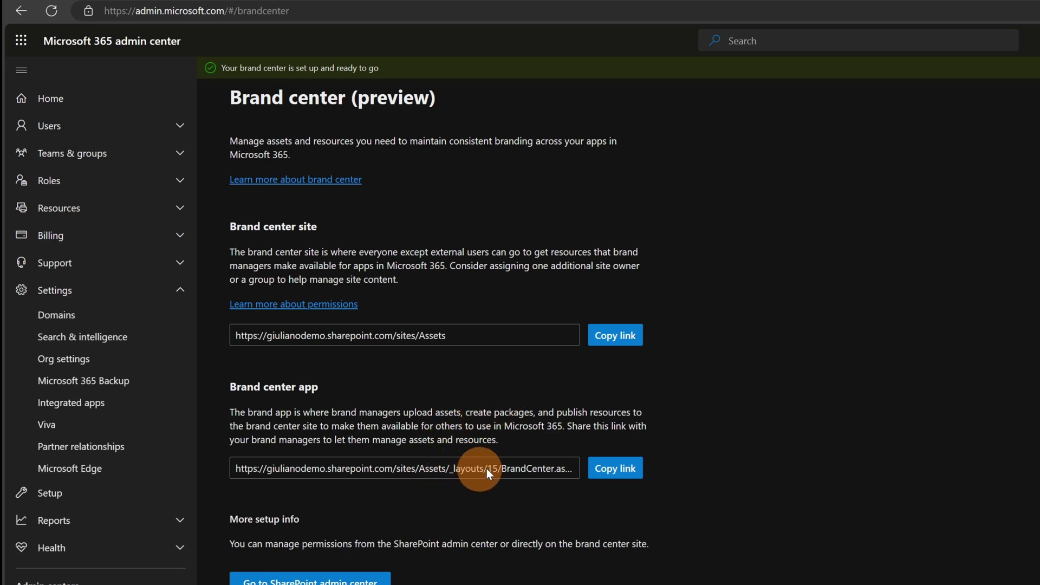
drag(507, 468, 567, 469)
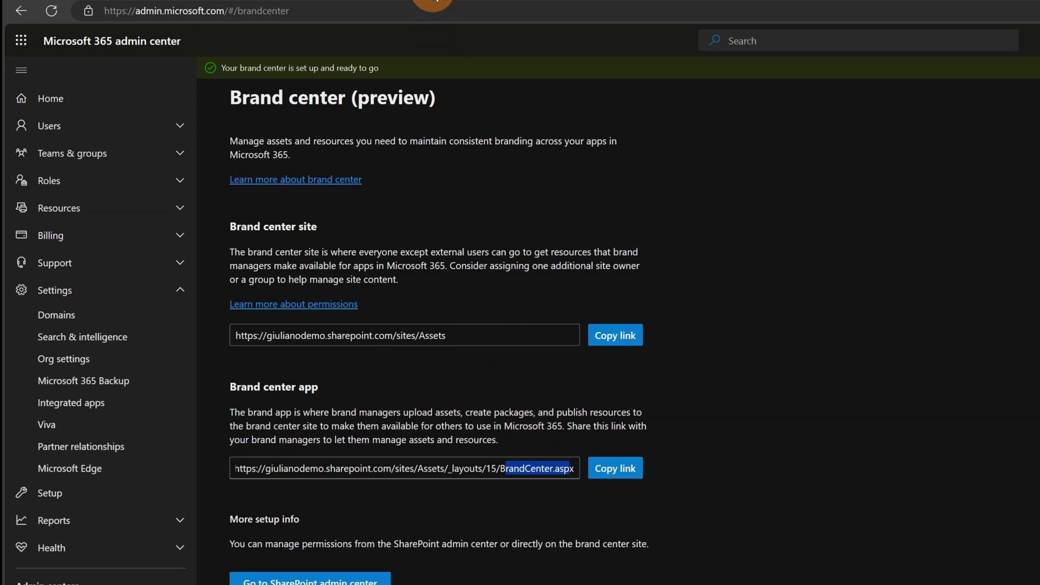
click(433, 1)
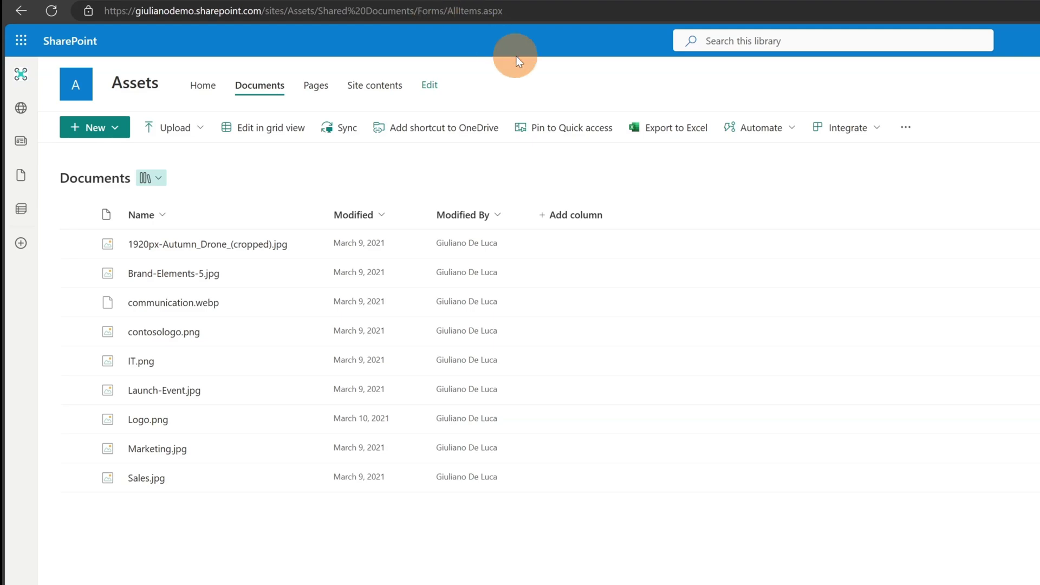
click(569, 1)
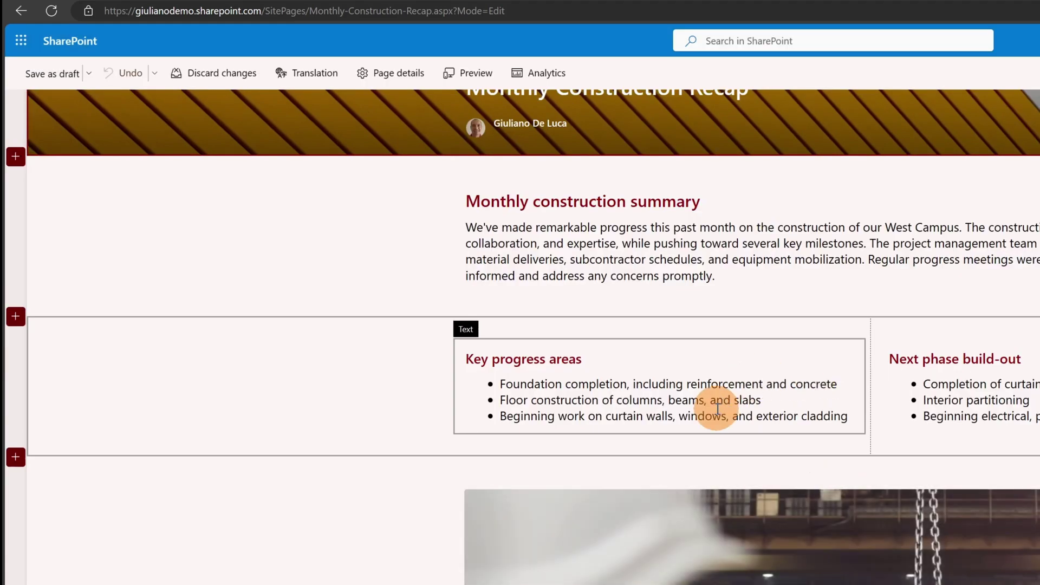
scroll(718, 409, down, 5)
click(701, 414)
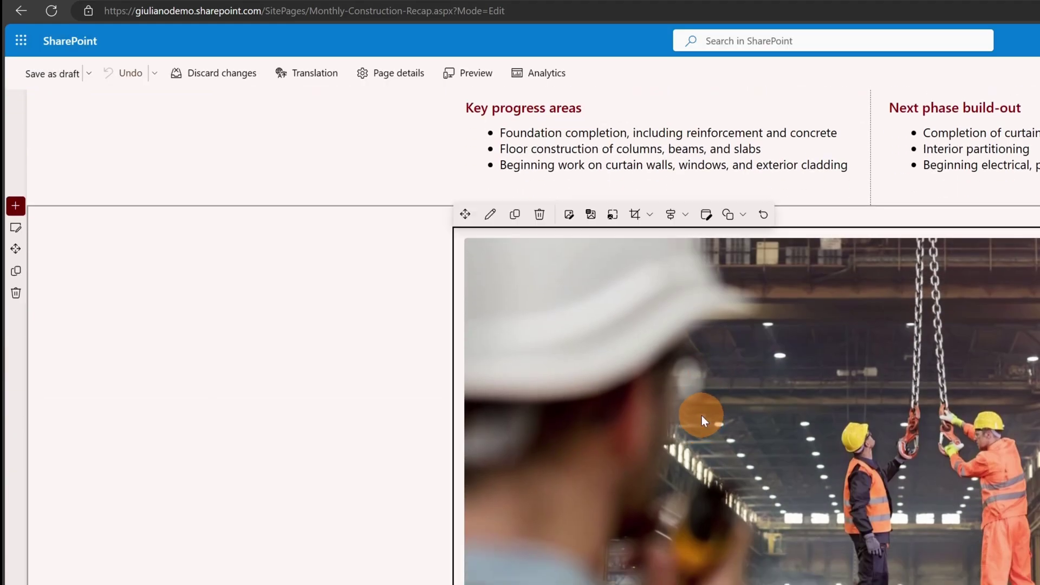
click(490, 214)
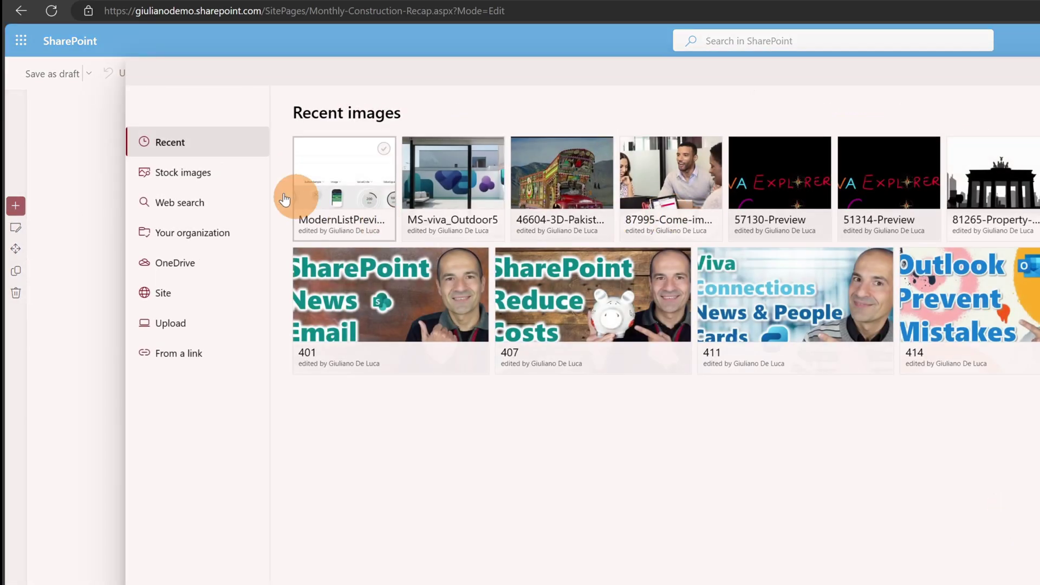
click(173, 234)
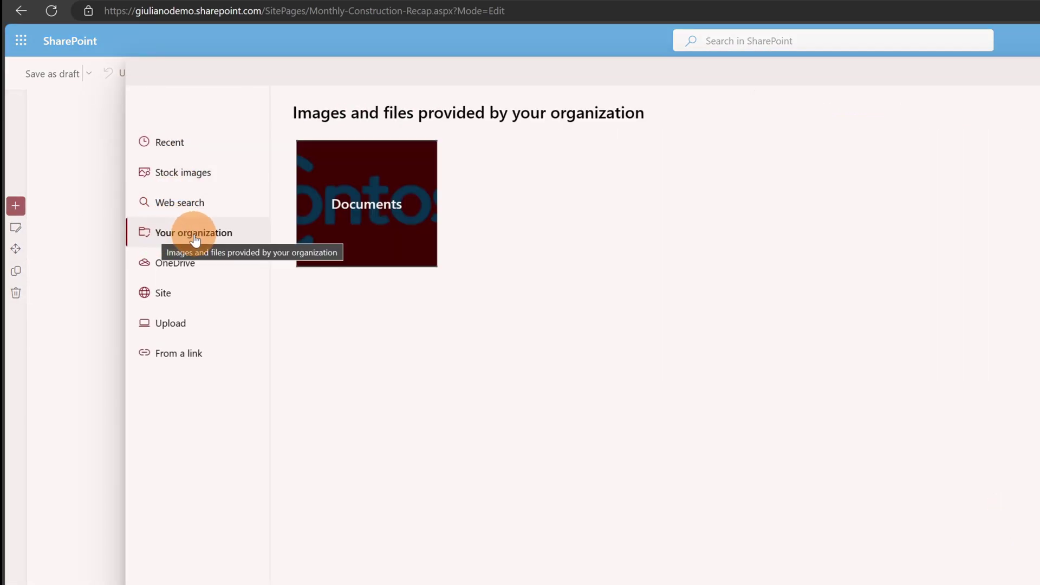
click(406, 216)
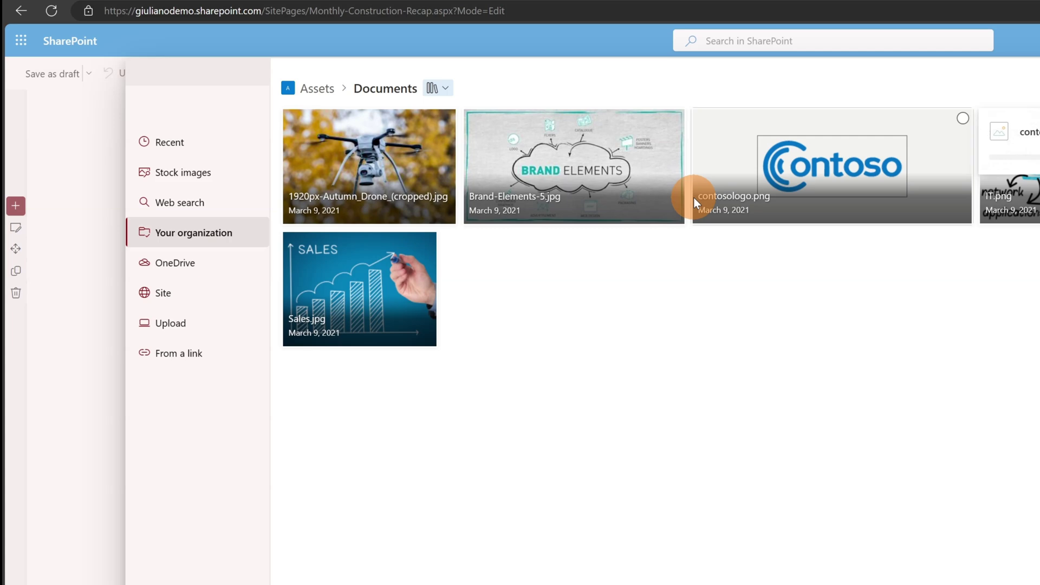
click(459, 1)
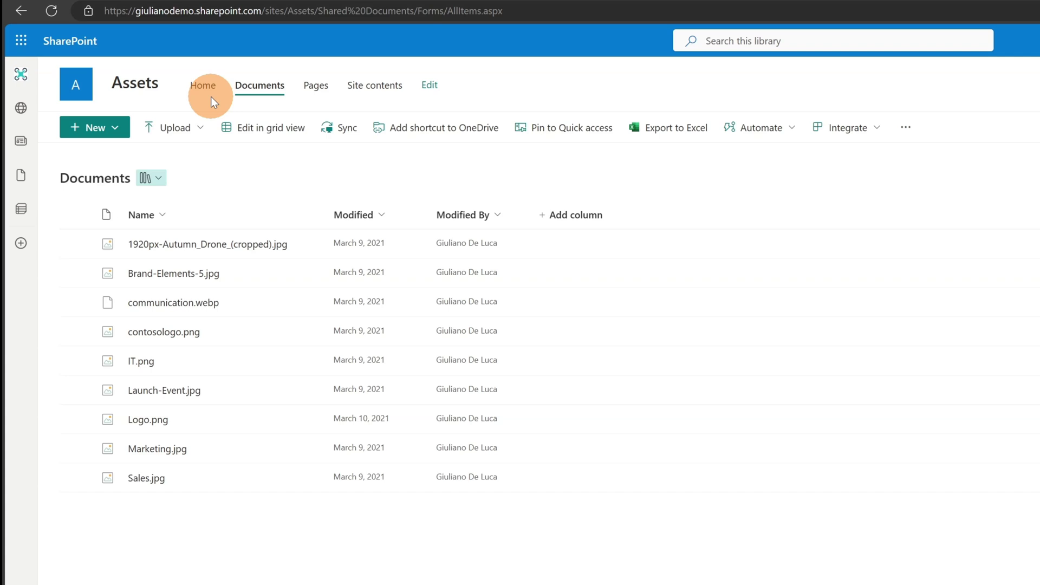
Step: Open the Assets site's OfficeTemplates library from Site contents, then go to the office.com home page
click(371, 96)
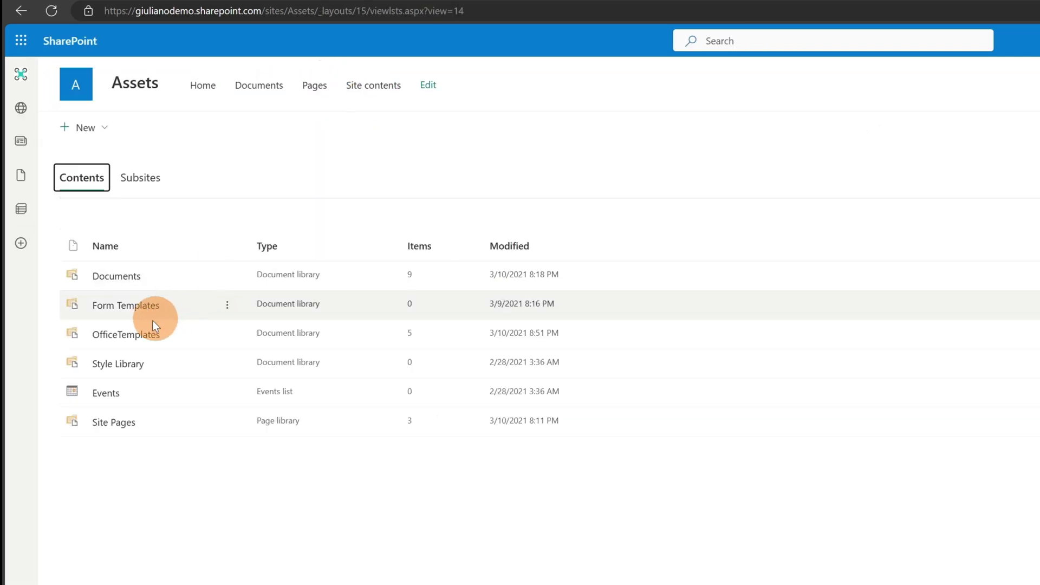
click(104, 337)
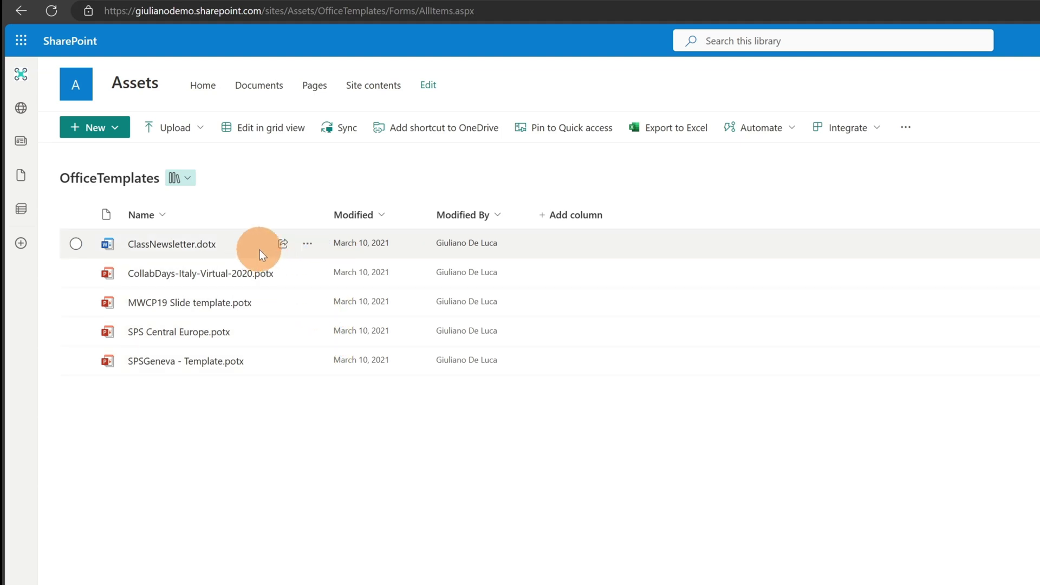
click(733, 1)
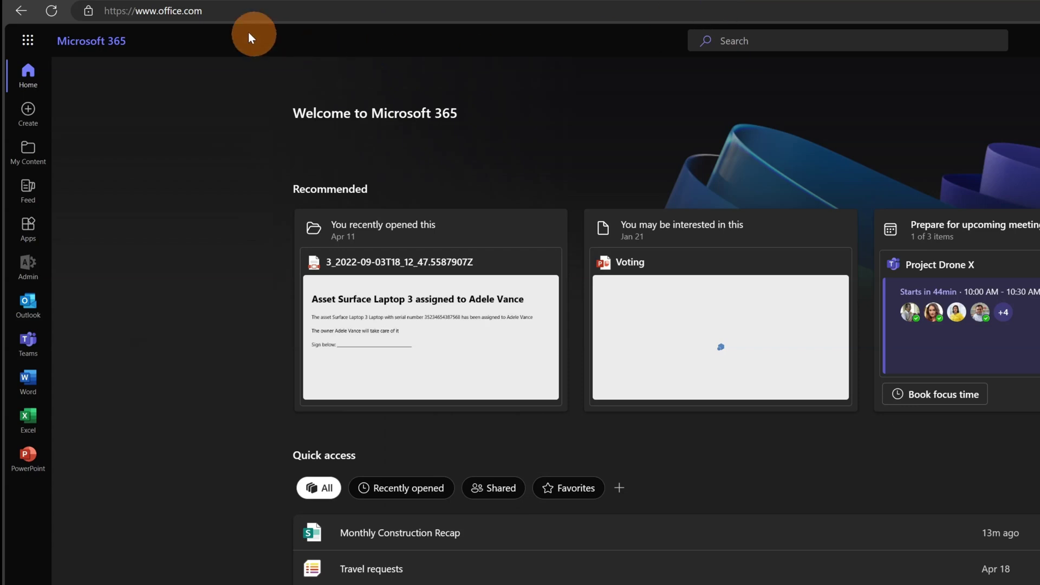
Step: Browse the OfficeTemplates presentation templates in PowerPoint, then return to the Brand center page
click(37, 464)
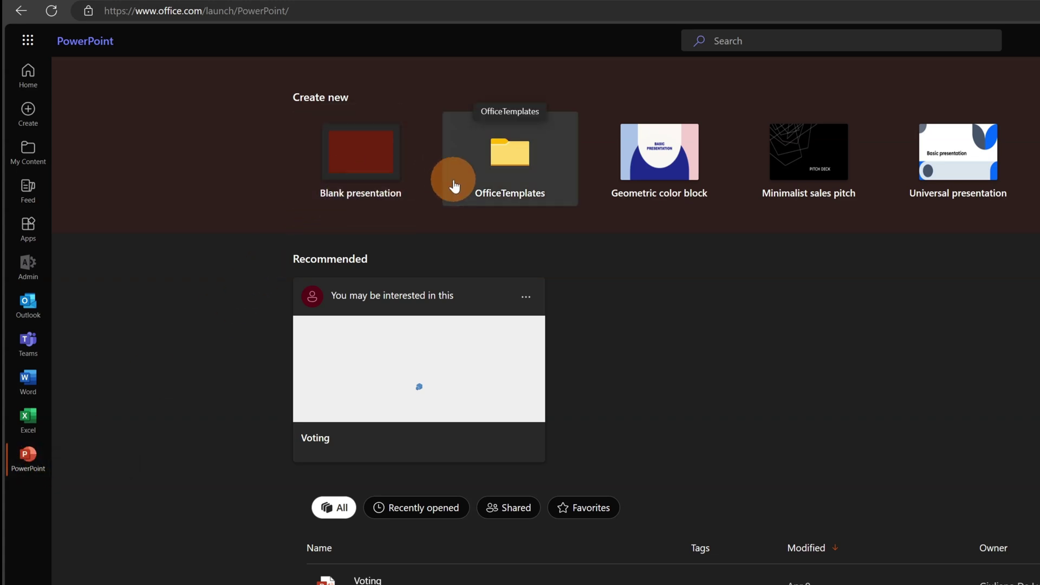
click(504, 179)
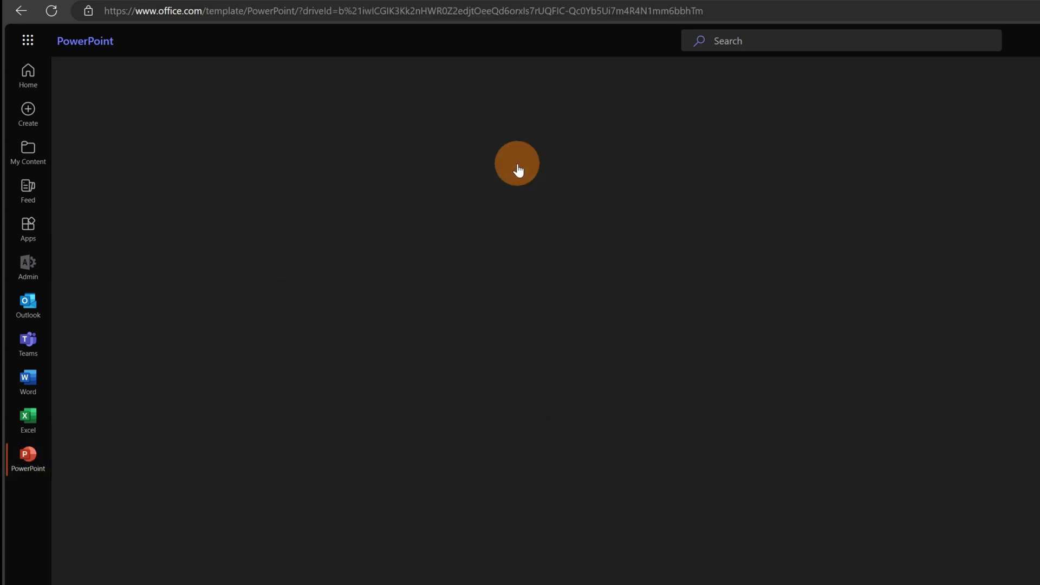
click(148, 184)
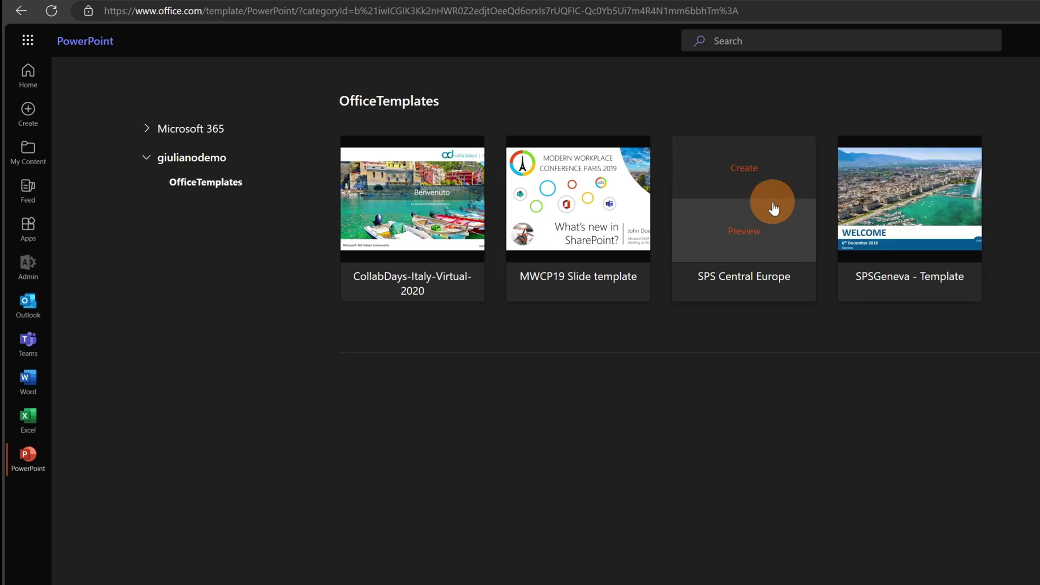
click(274, 1)
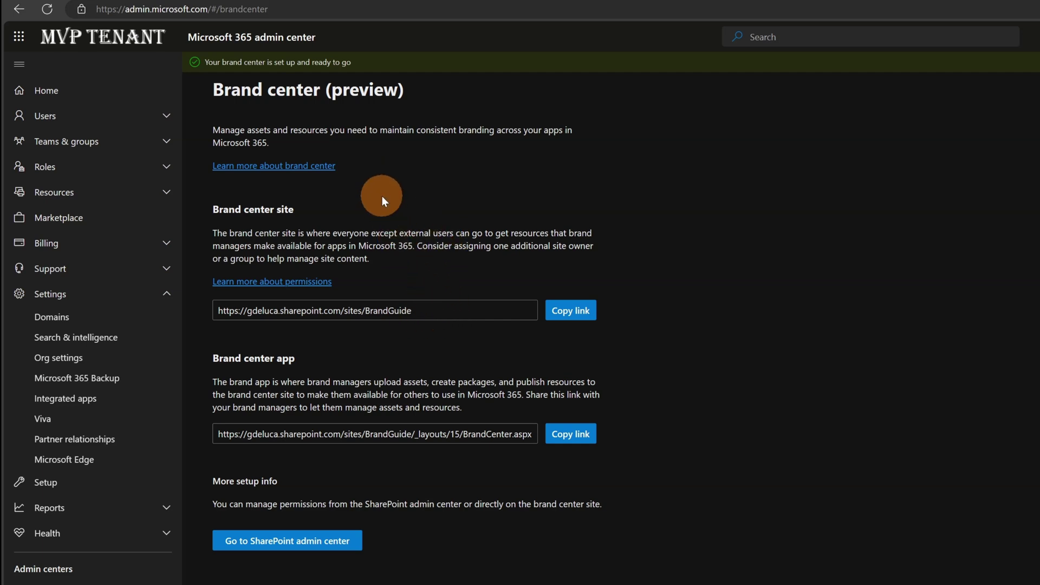
Step: Open the brand center documentation article and scroll down to its brand fonts link
click(320, 164)
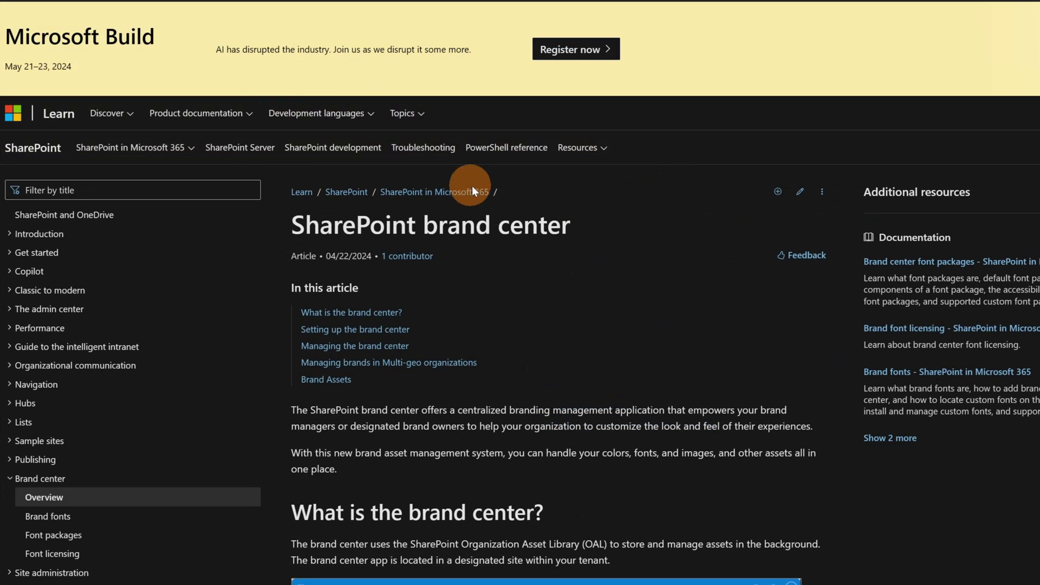
scroll(593, 271, down, 2)
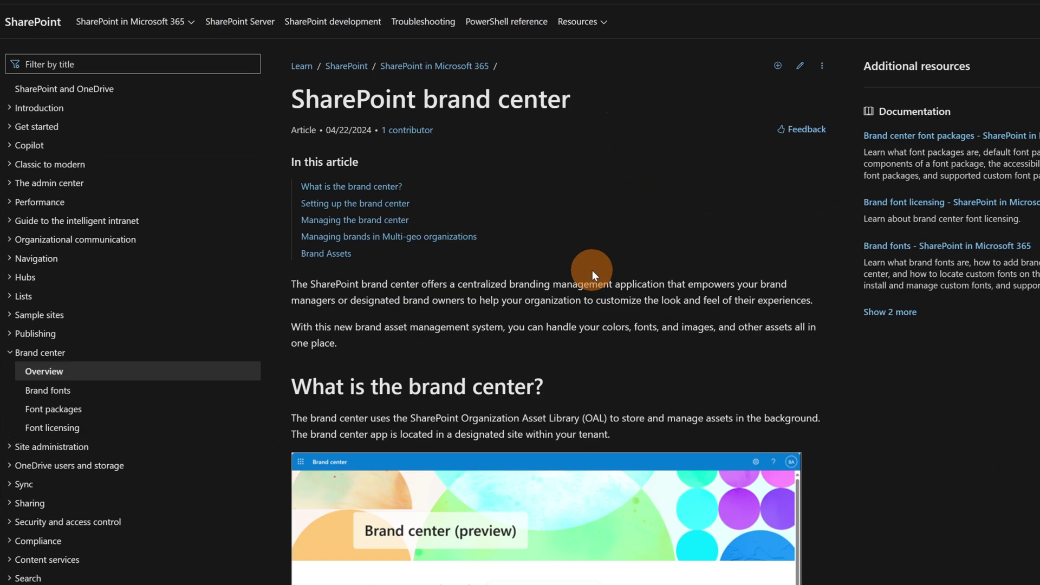
scroll(592, 270, down, 12)
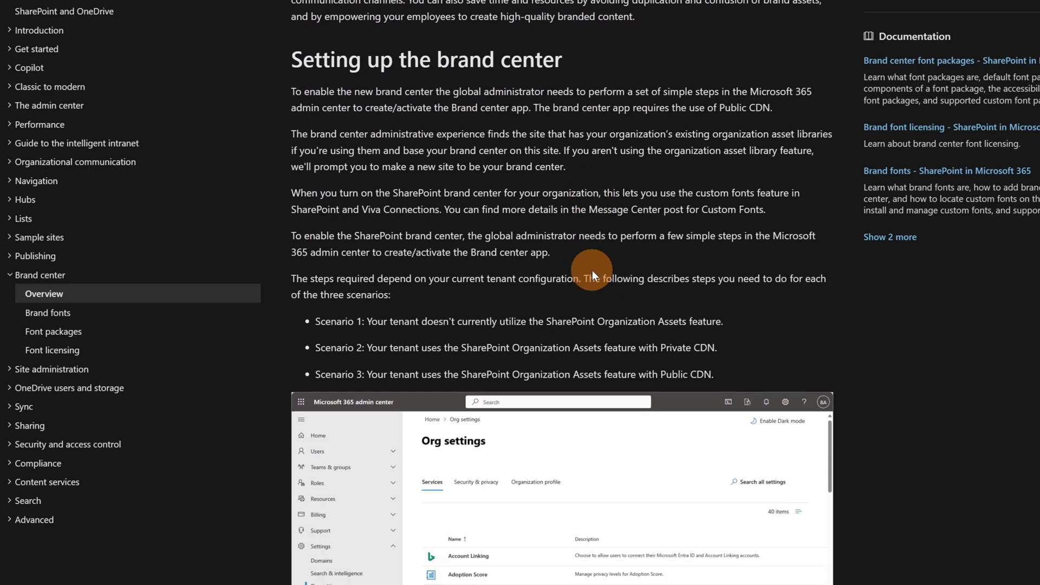
scroll(592, 271, down, 20)
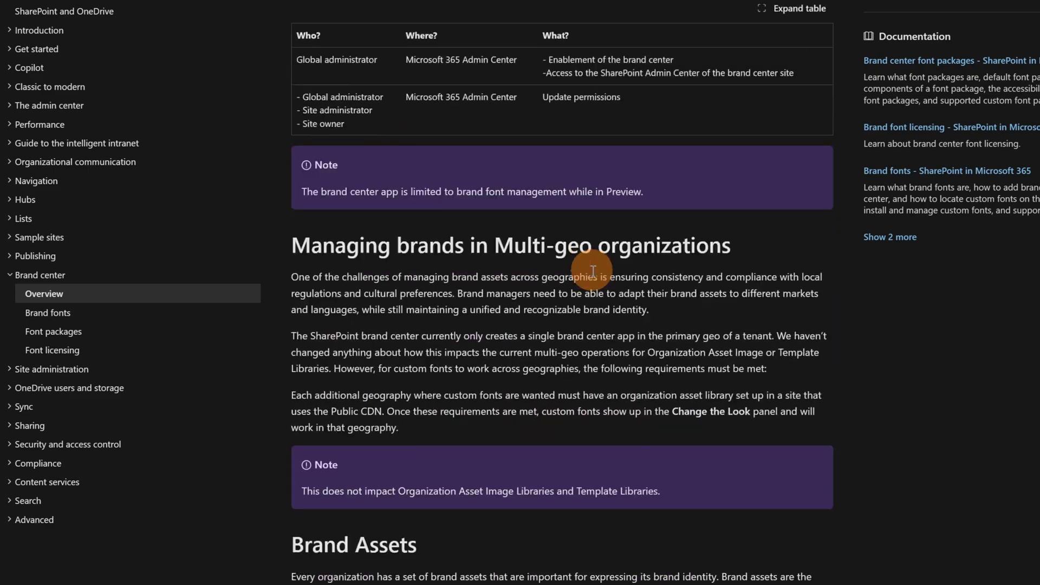
scroll(592, 271, down, 10)
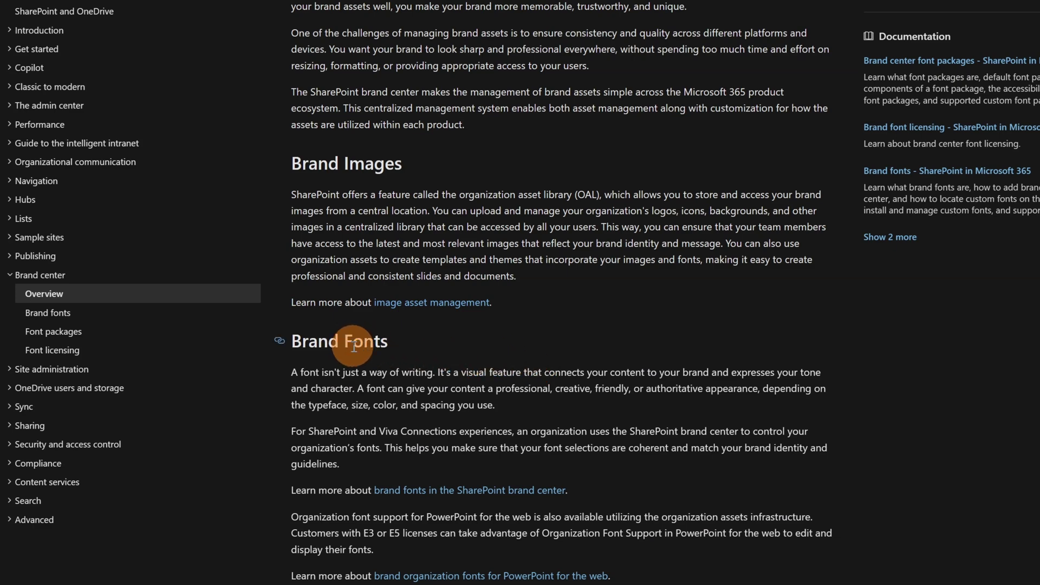
Step: In the Brand Fonts article, highlight .woff2 in the Supported font file types table
click(463, 490)
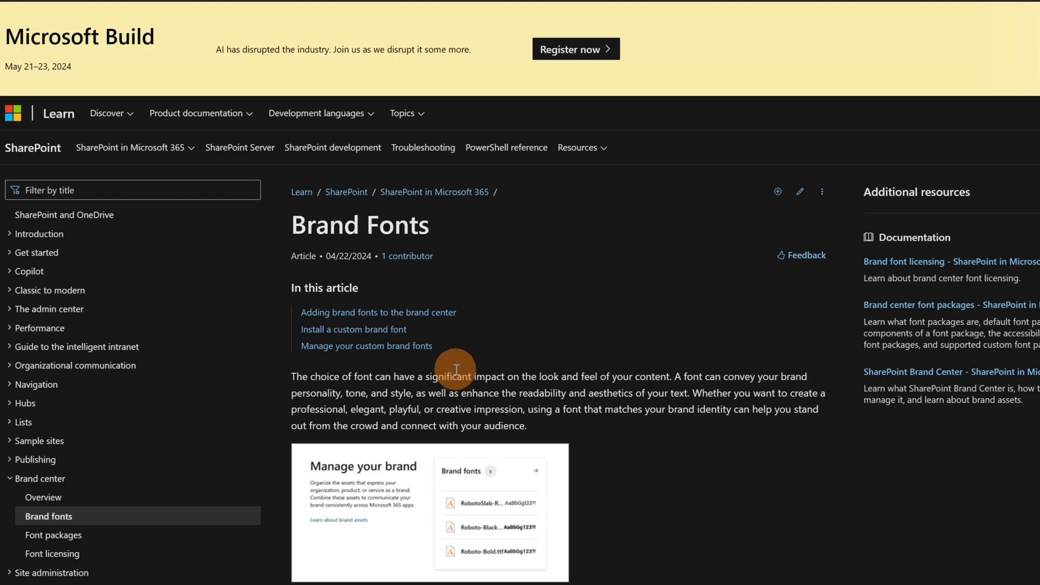
scroll(455, 369, down, 6)
scroll(458, 369, down, 10)
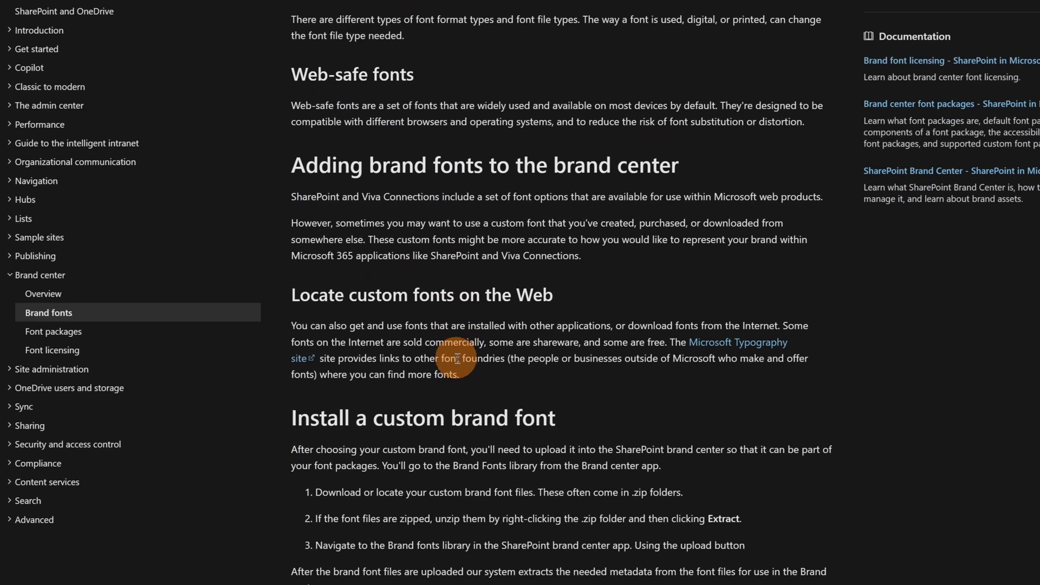
scroll(455, 353, down, 4)
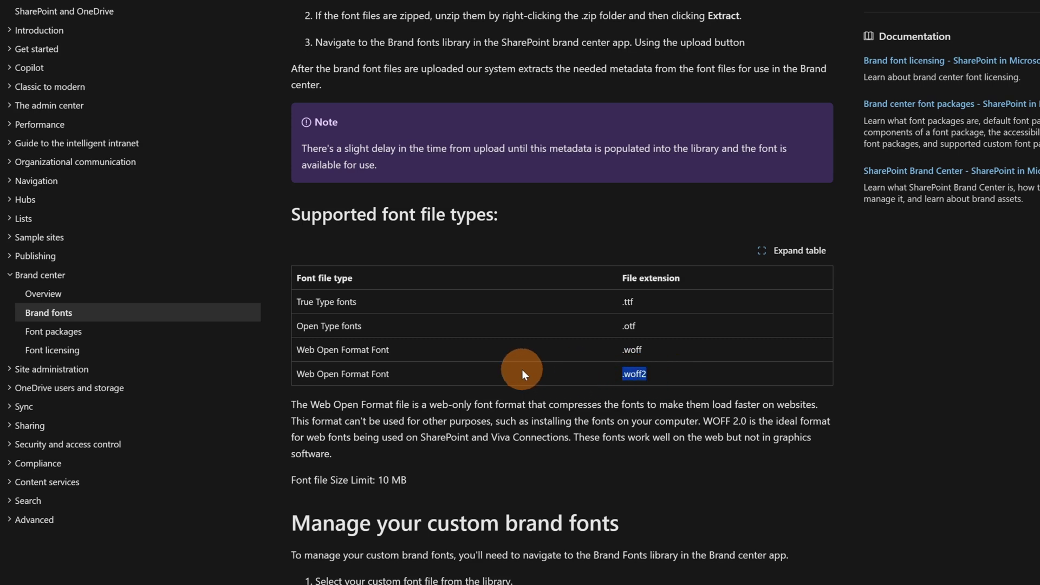
drag(304, 374, 609, 377)
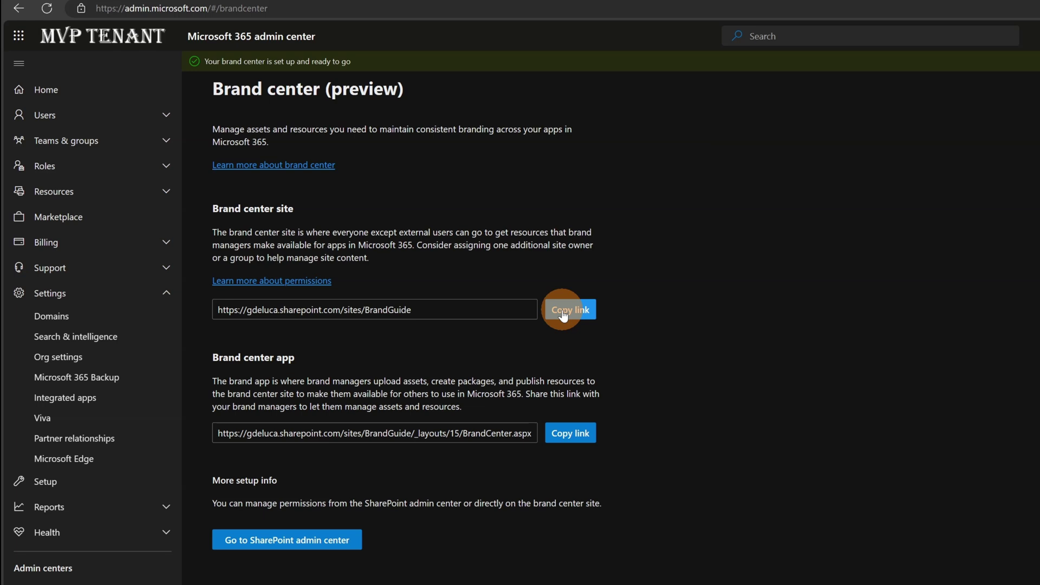
Step: Copy the Brand center site link and load it in the other tab's address bar
click(563, 315)
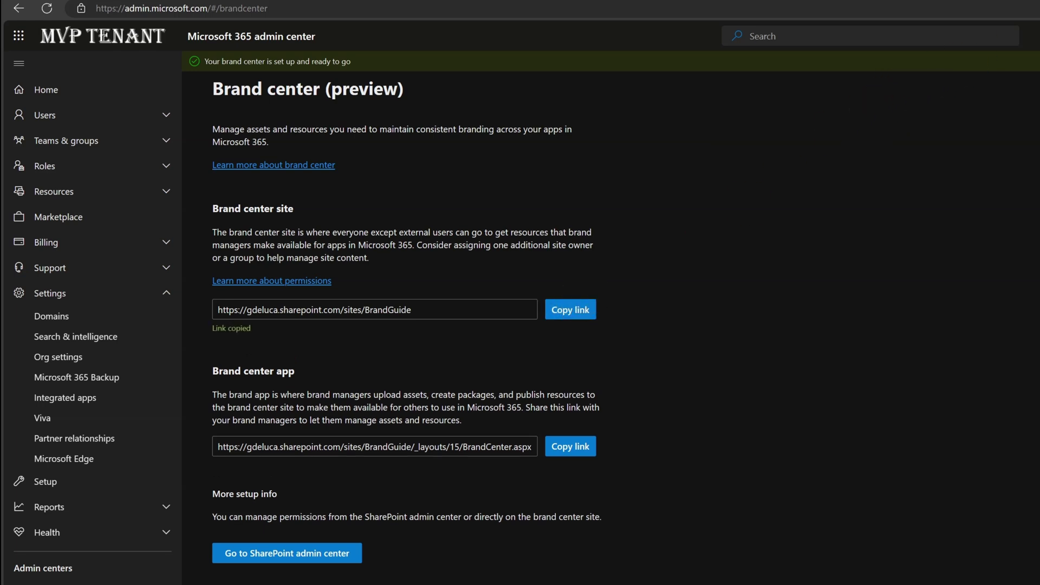
key(ctrl+Tab)
key(ctrl+l)
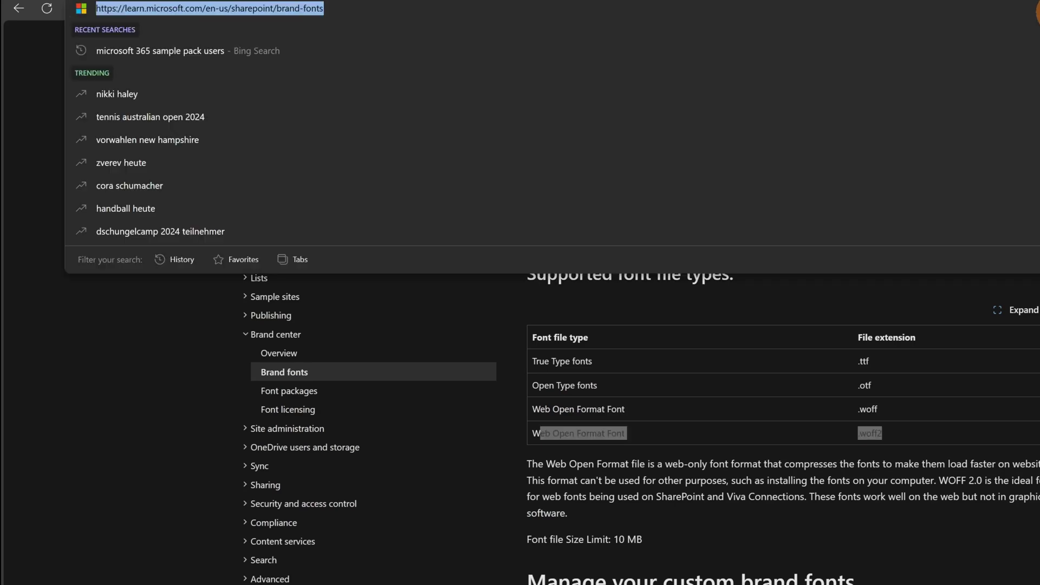
key(ctrl+v)
key(Return)
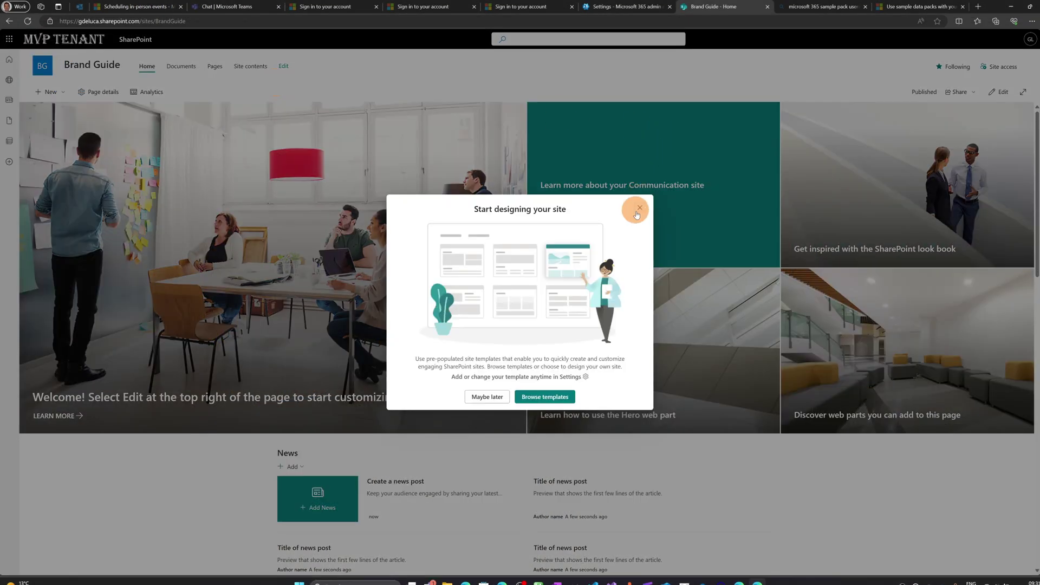
Step: Dismiss the Start designing prompt and open Brand center (preview) from the Brand Guide site's settings
click(636, 207)
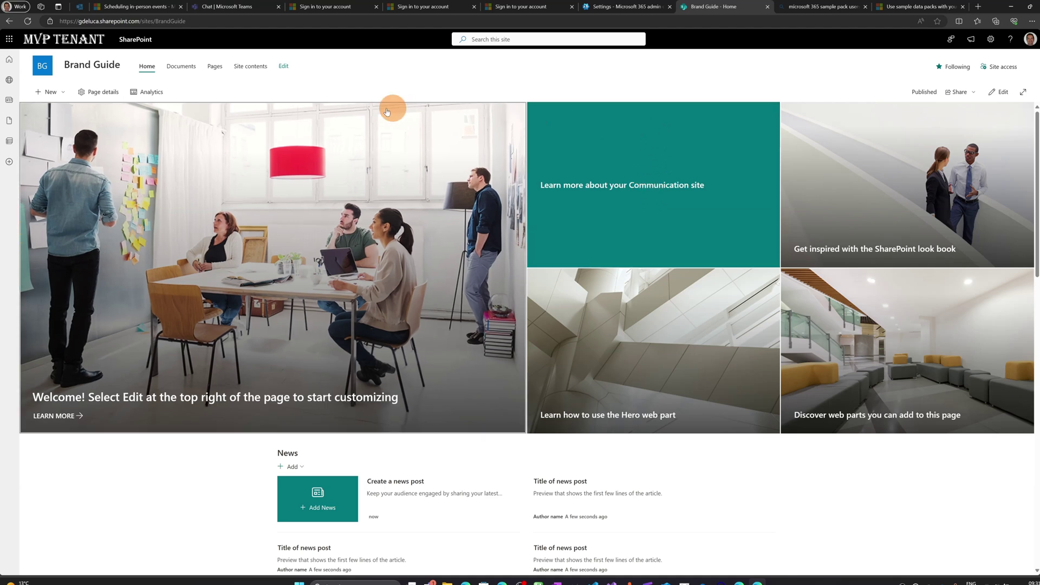
click(250, 66)
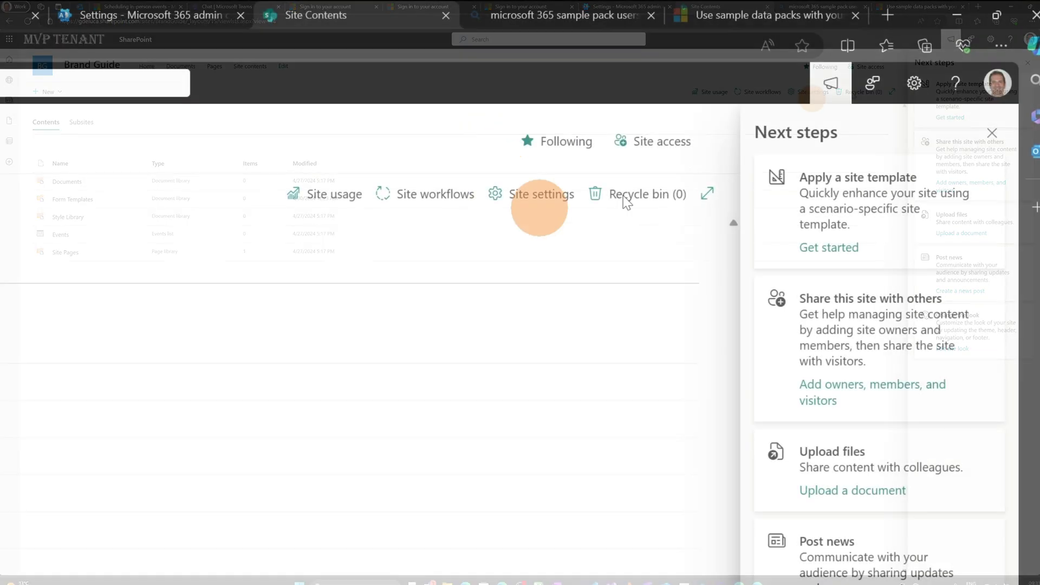
click(901, 103)
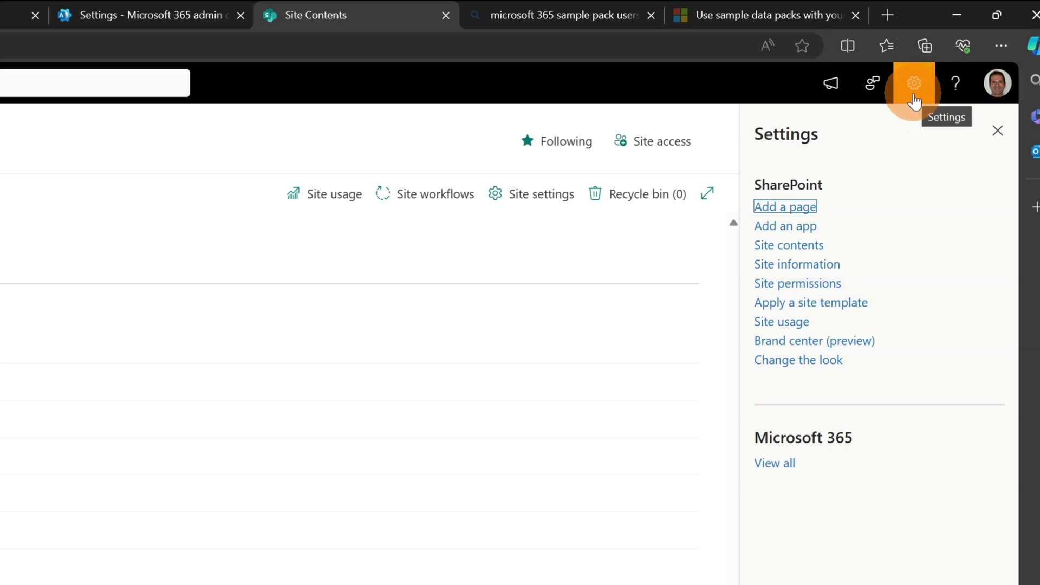
click(807, 343)
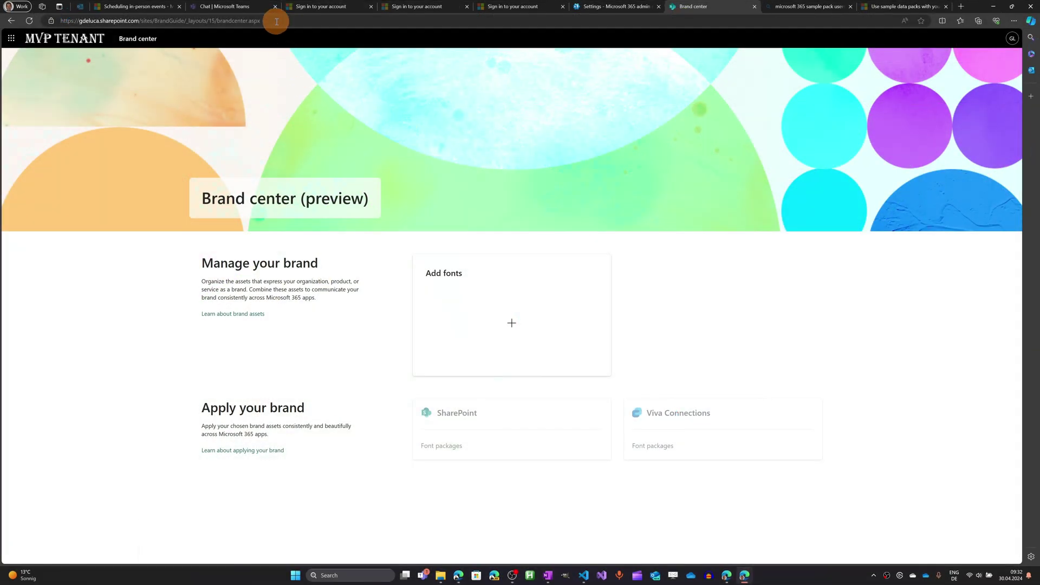
click(274, 21)
drag(274, 21, 150, 21)
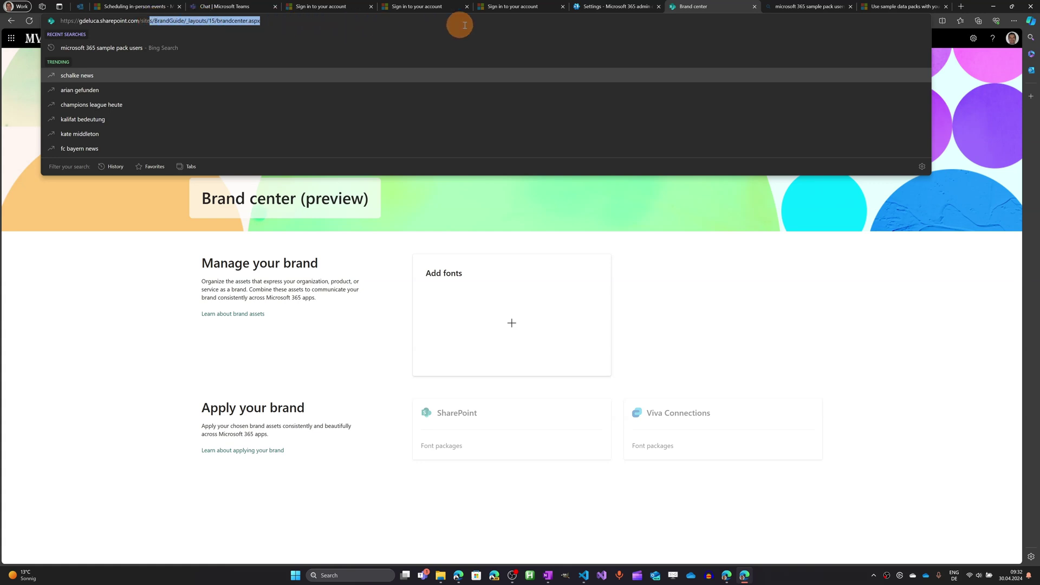
click(591, 7)
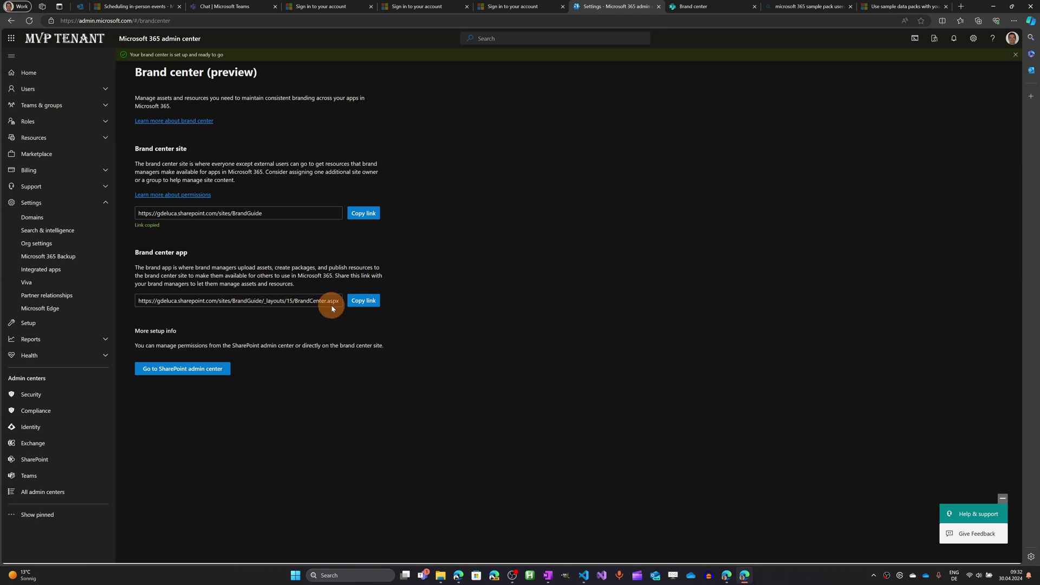
click(727, 9)
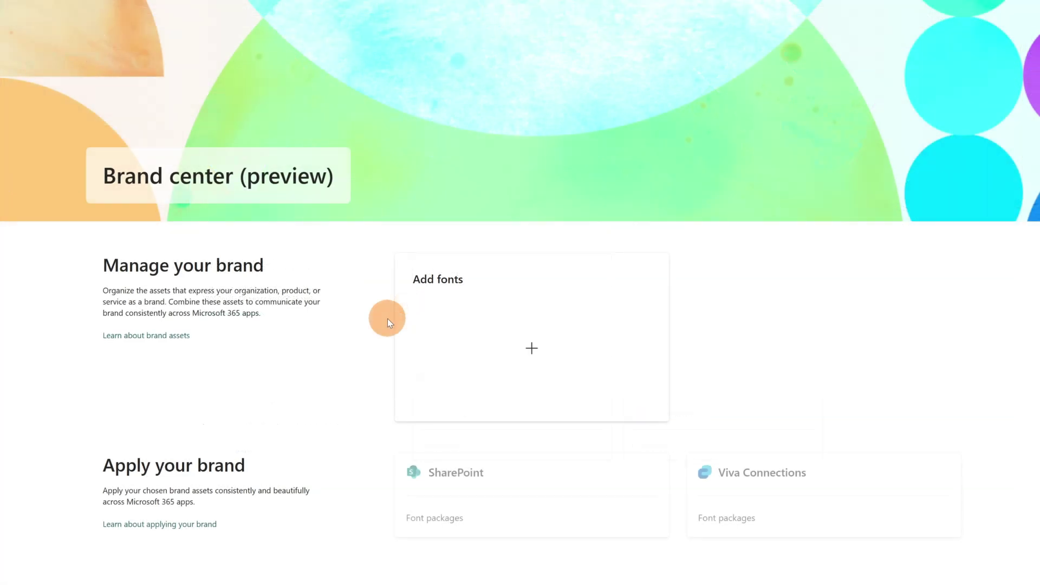
Step: Upload fontawesome-webfont.woff2 from File Explorer into Brand fonts, then return to the Brand center home
click(506, 349)
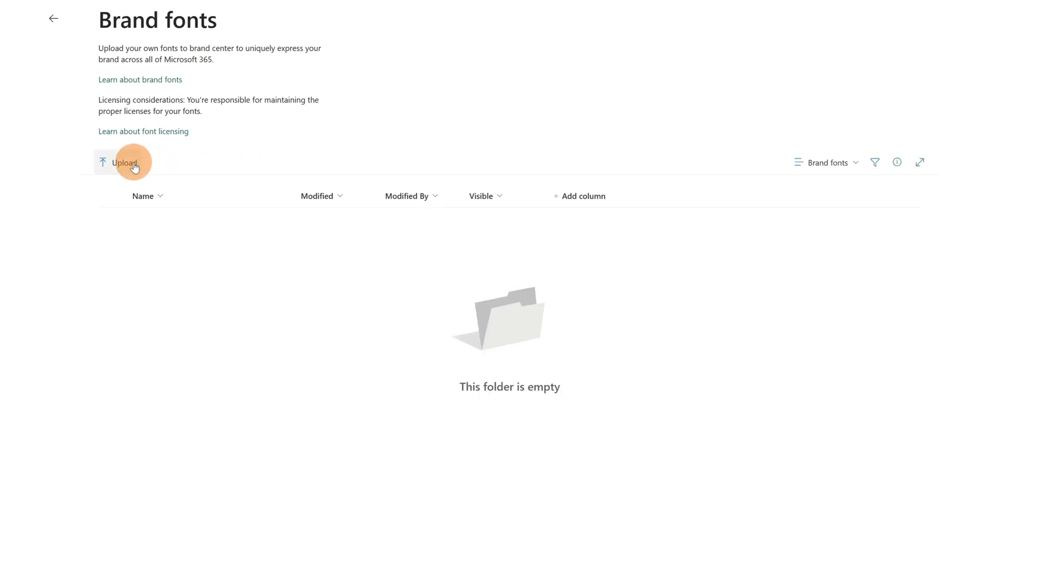
key(alt+Tab)
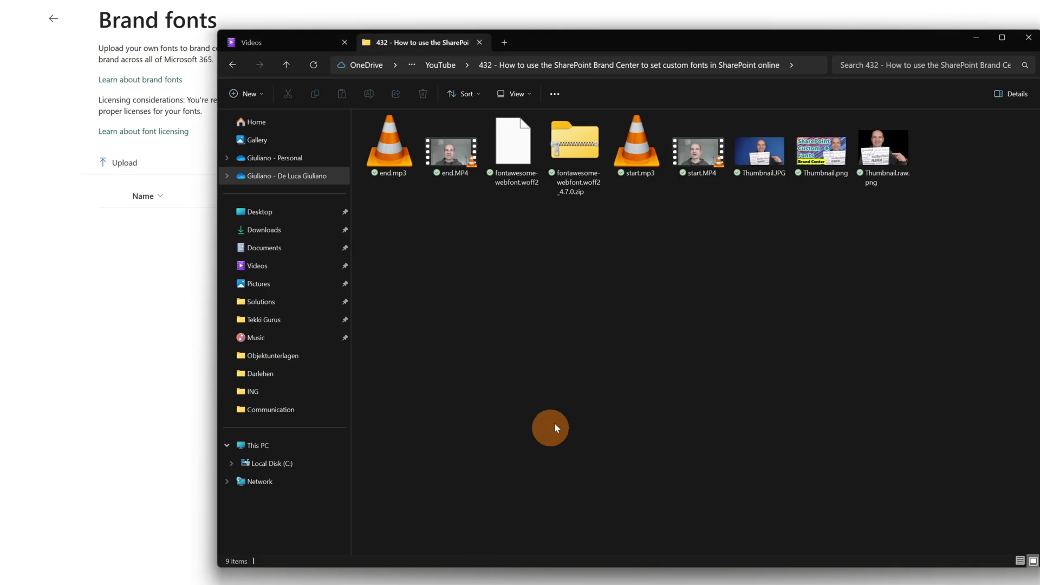
drag(573, 43, 788, 153)
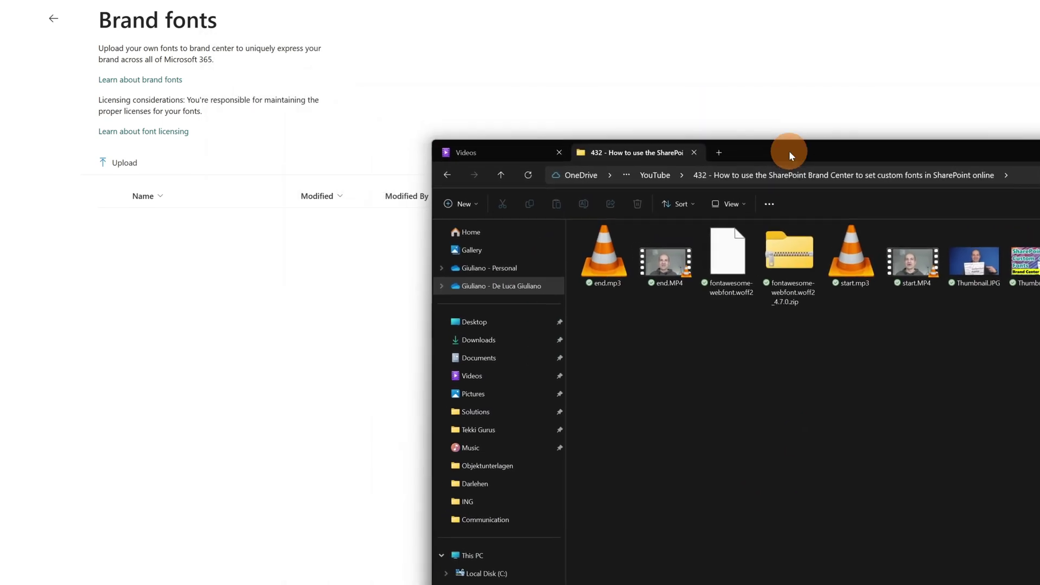
click(729, 255)
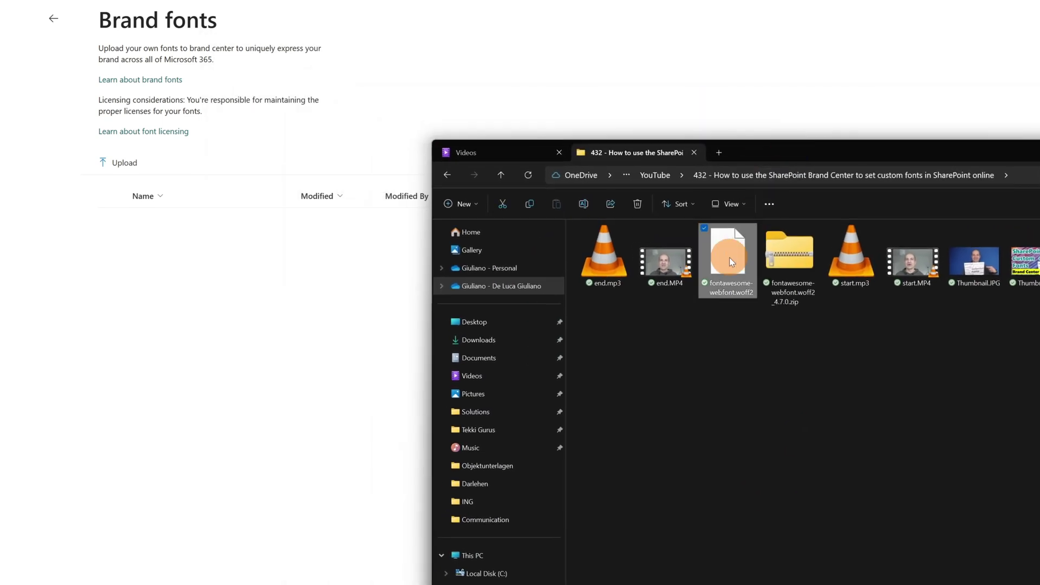
drag(729, 257, 172, 234)
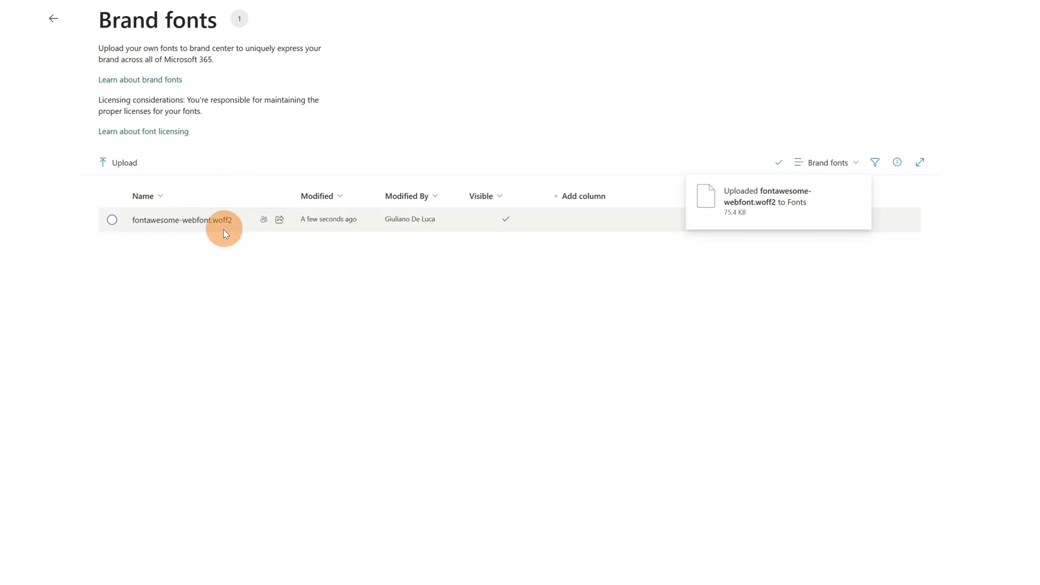
click(51, 20)
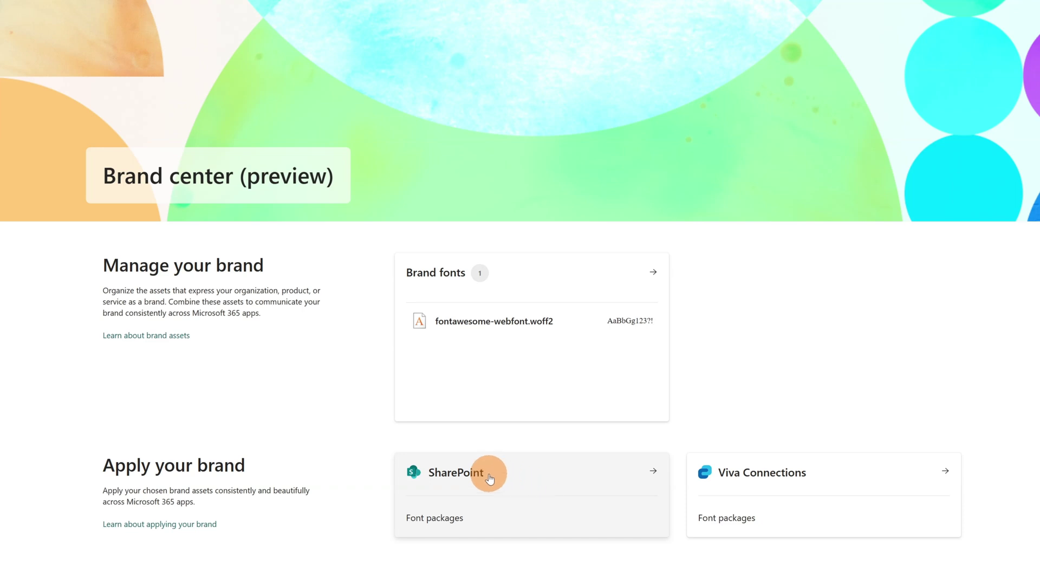
Step: Create a new SharePoint font package with FontAwesome as both the display and content font
click(447, 478)
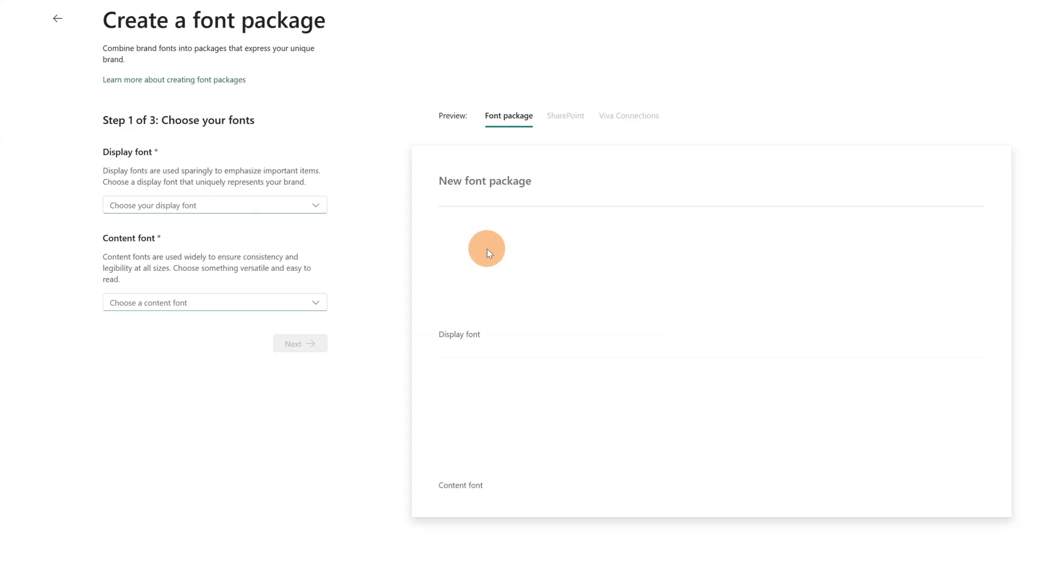
click(305, 210)
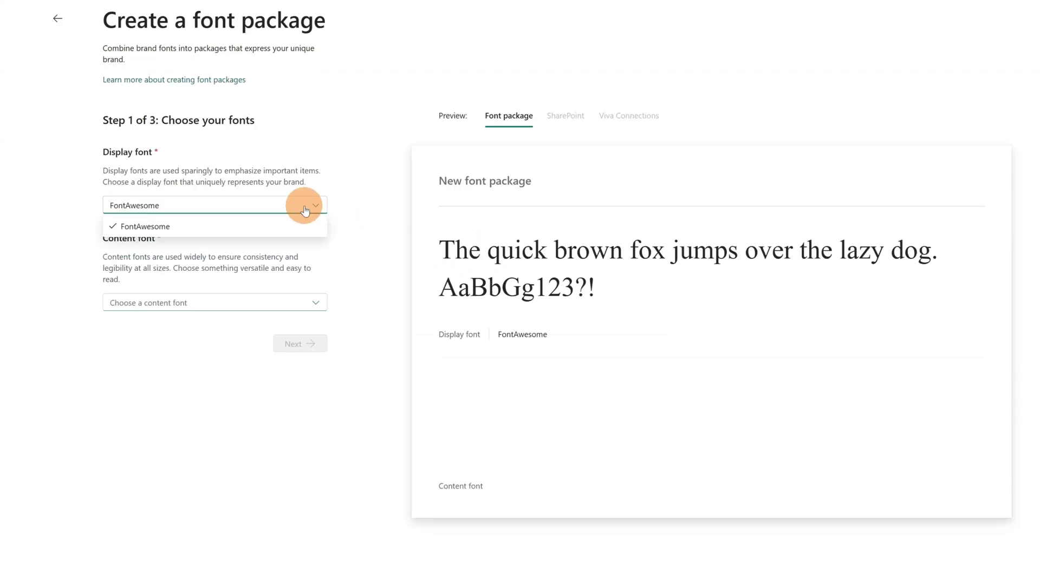
click(183, 228)
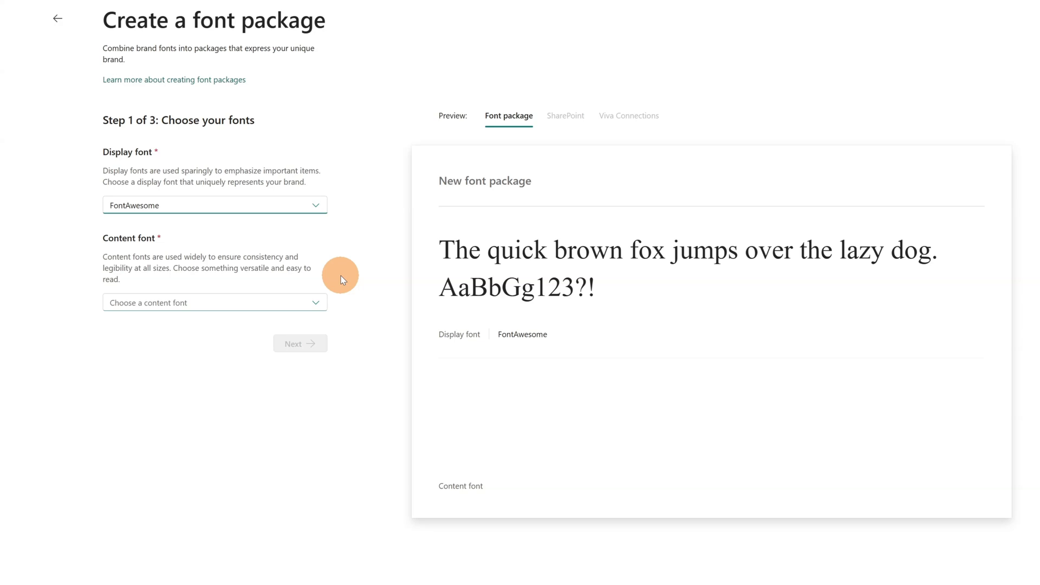
click(323, 301)
click(251, 324)
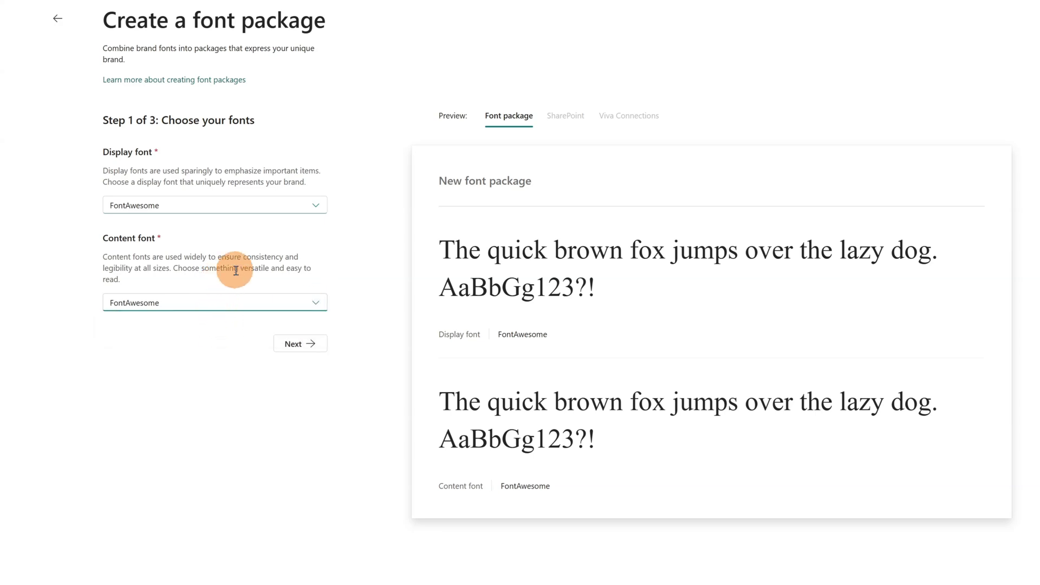
click(307, 346)
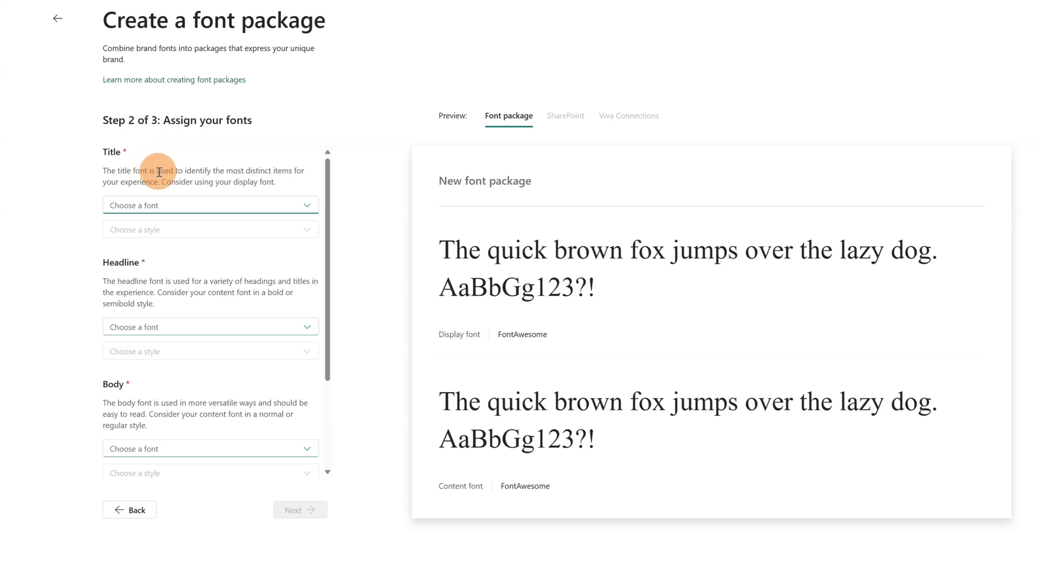
Step: Set the Title and Headline fonts to FontAwesome Regular
scroll(169, 268, down, 3)
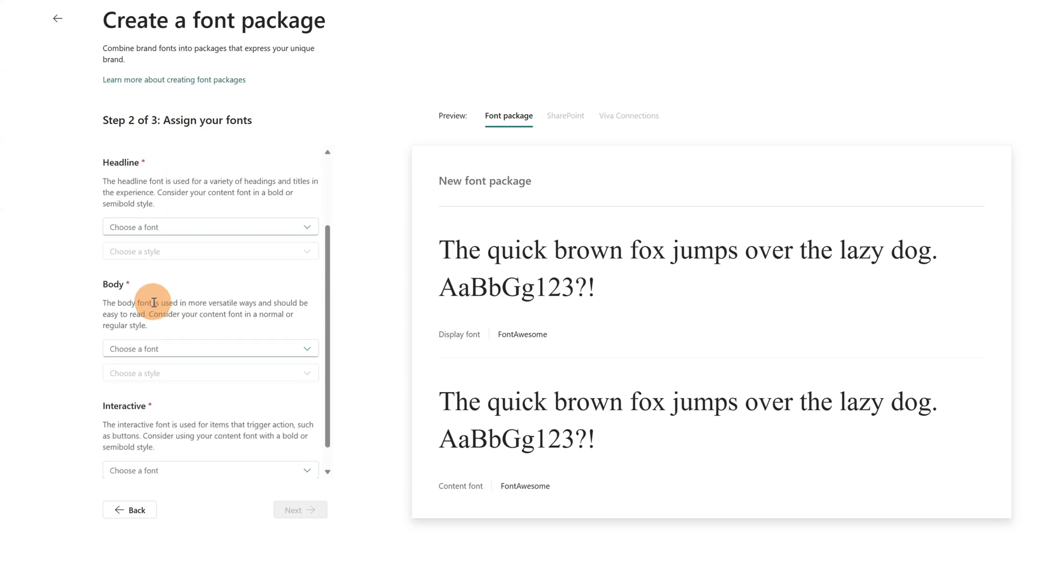
scroll(165, 381, up, 3)
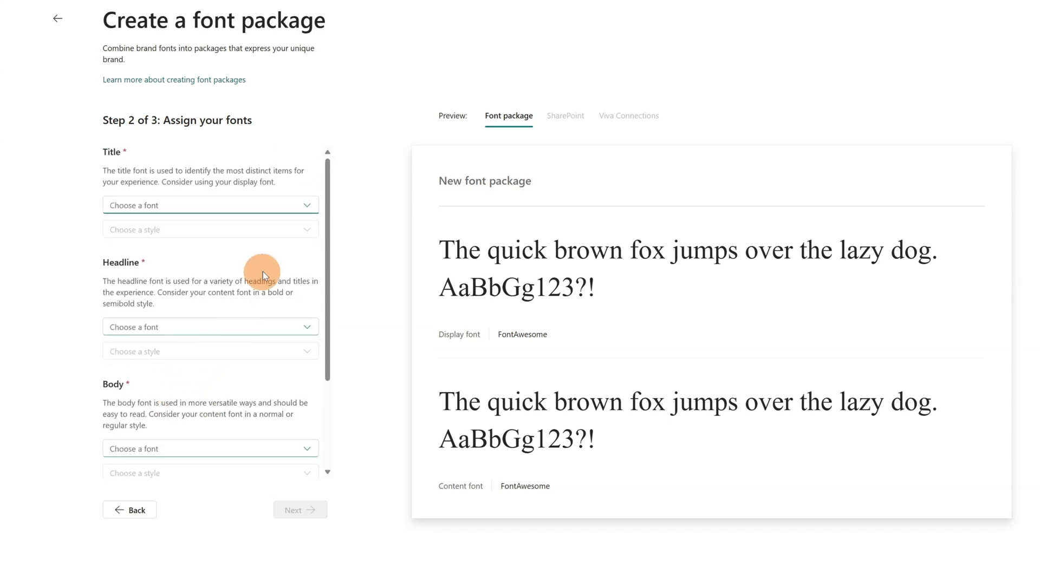
click(273, 210)
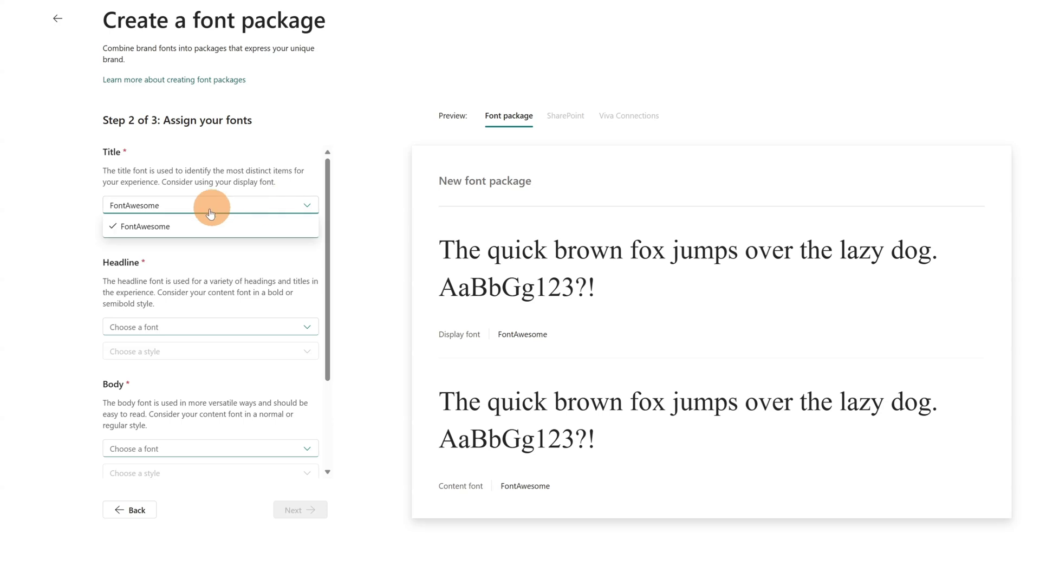
click(181, 228)
click(181, 228)
click(177, 254)
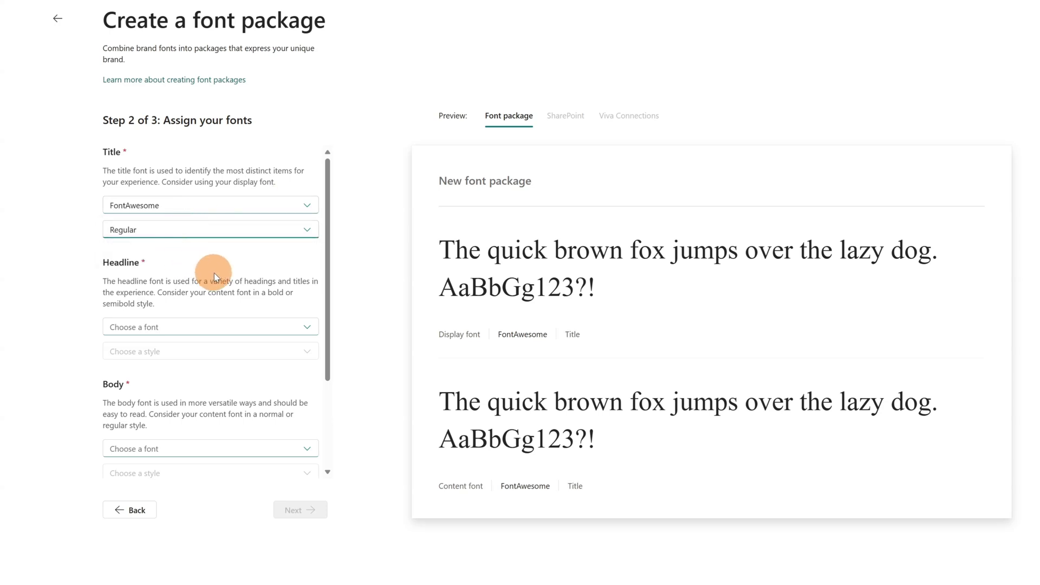
click(215, 325)
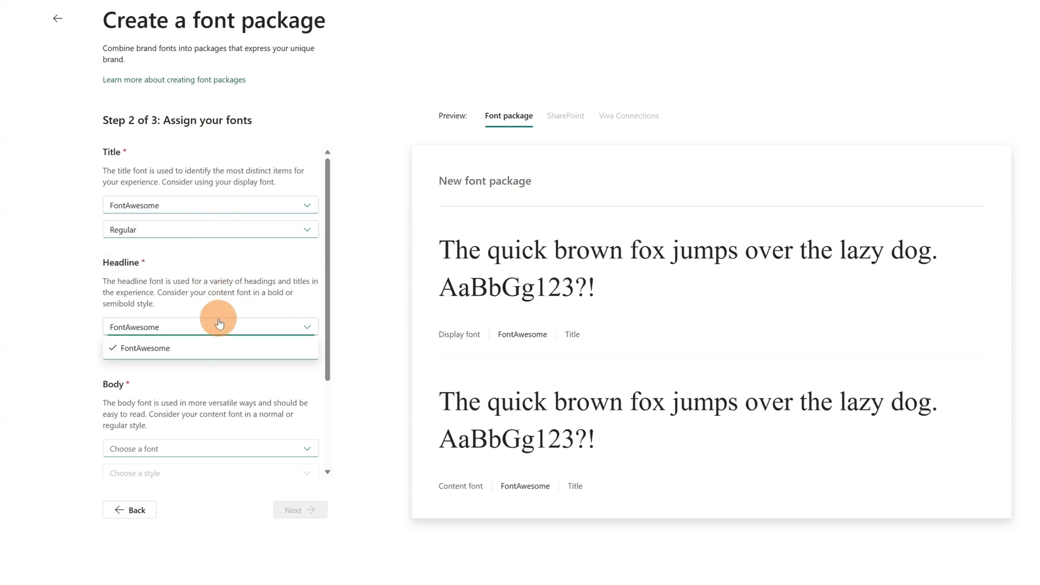
click(175, 353)
click(184, 352)
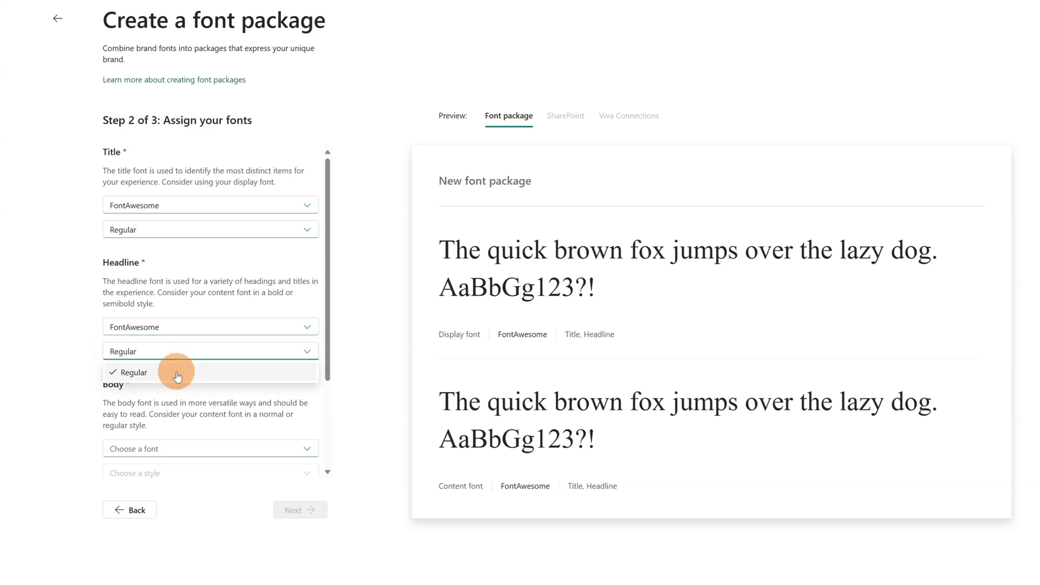
click(177, 367)
Step: Set the Body and Interactive fonts to FontAwesome Regular and continue to naming
click(238, 449)
click(209, 465)
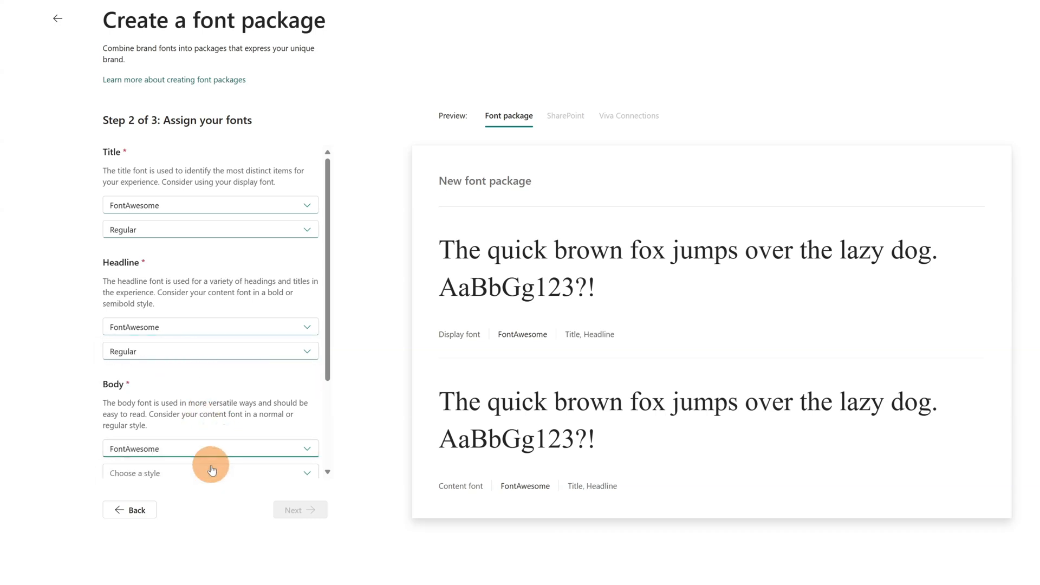
scroll(227, 427, down, 2)
click(244, 371)
click(197, 393)
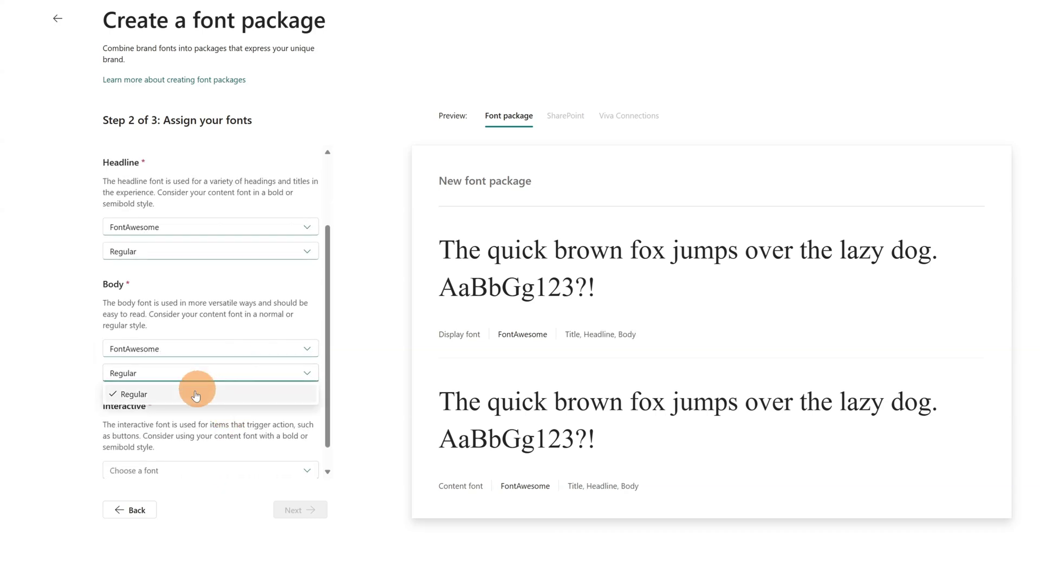
scroll(201, 428, down, 1)
click(205, 437)
click(159, 465)
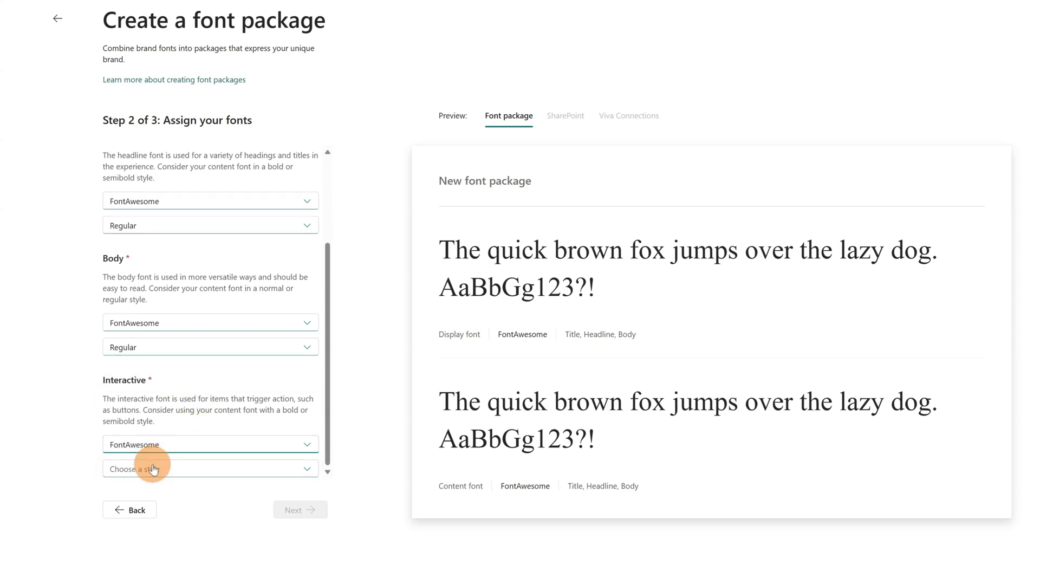
click(173, 469)
click(162, 489)
scroll(255, 404, up, 3)
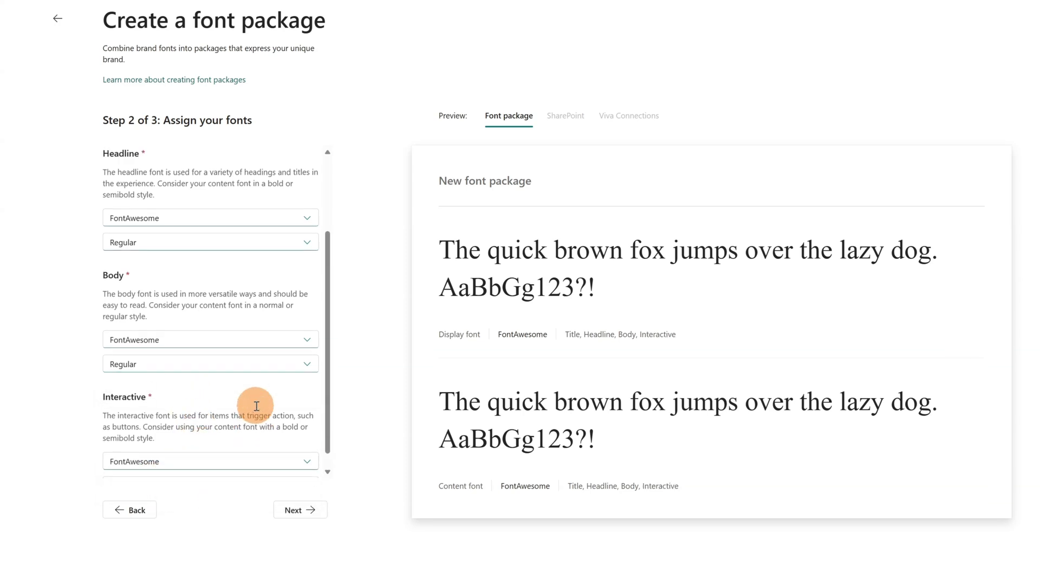
click(304, 509)
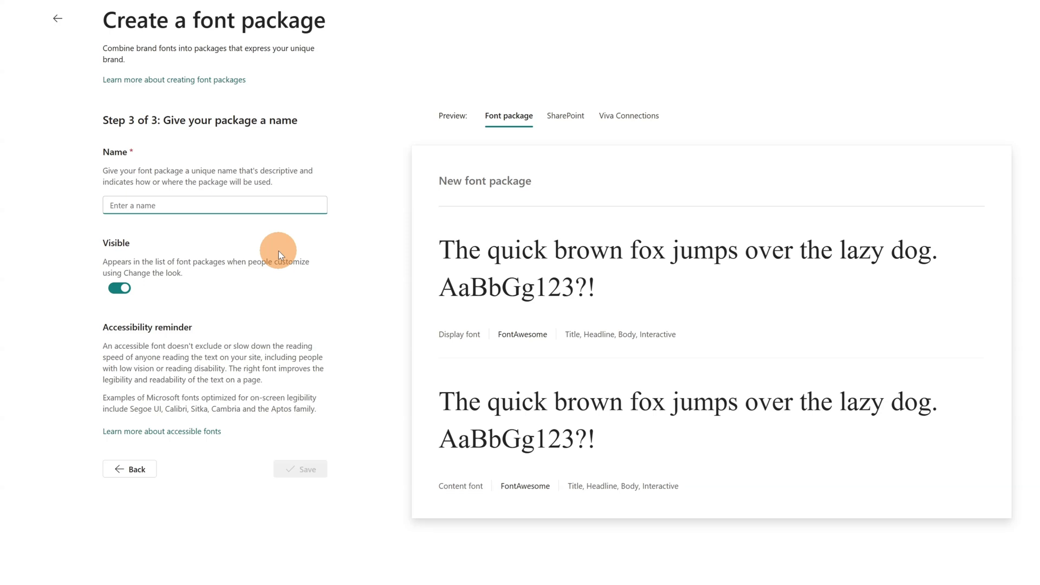
Step: Name the font package 'Font Awesome' and save it
text(Font)
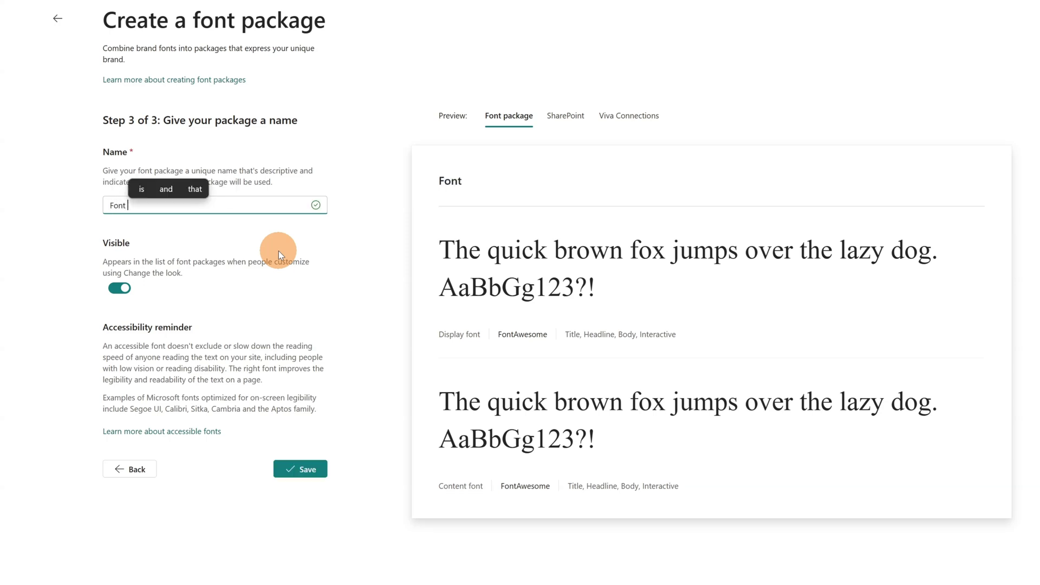
text( Awesome)
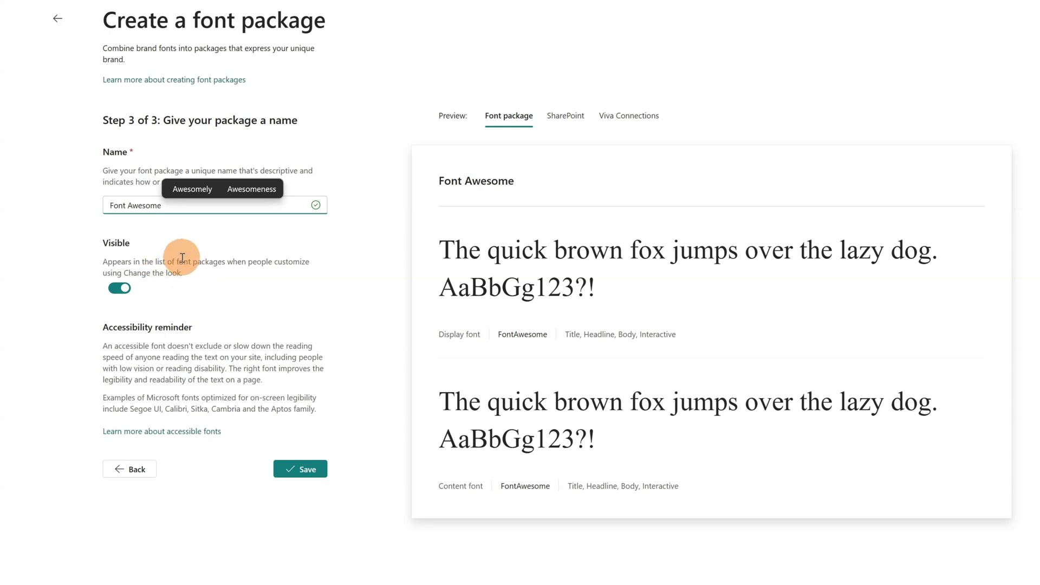
click(307, 469)
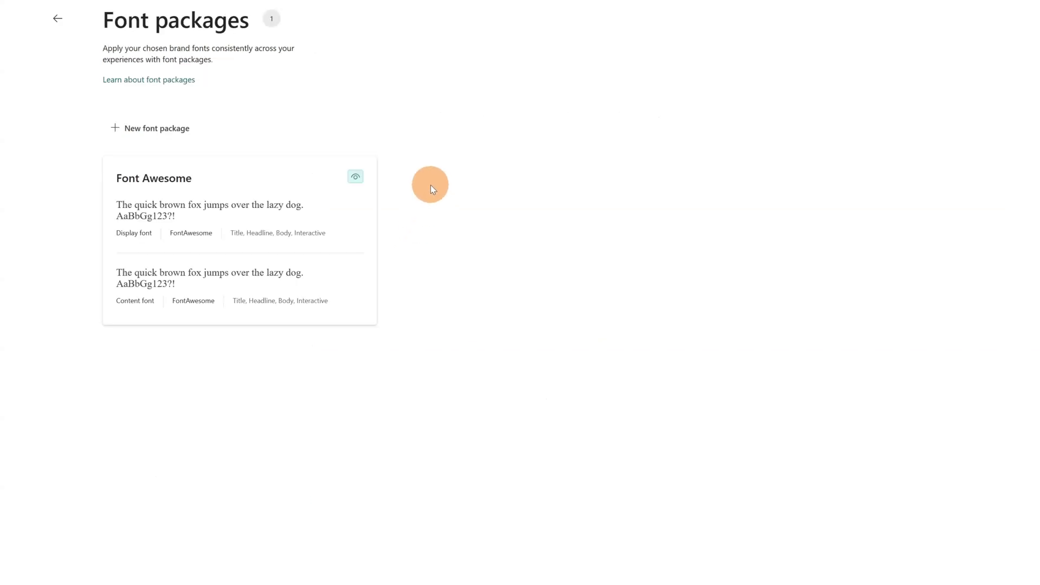
click(215, 211)
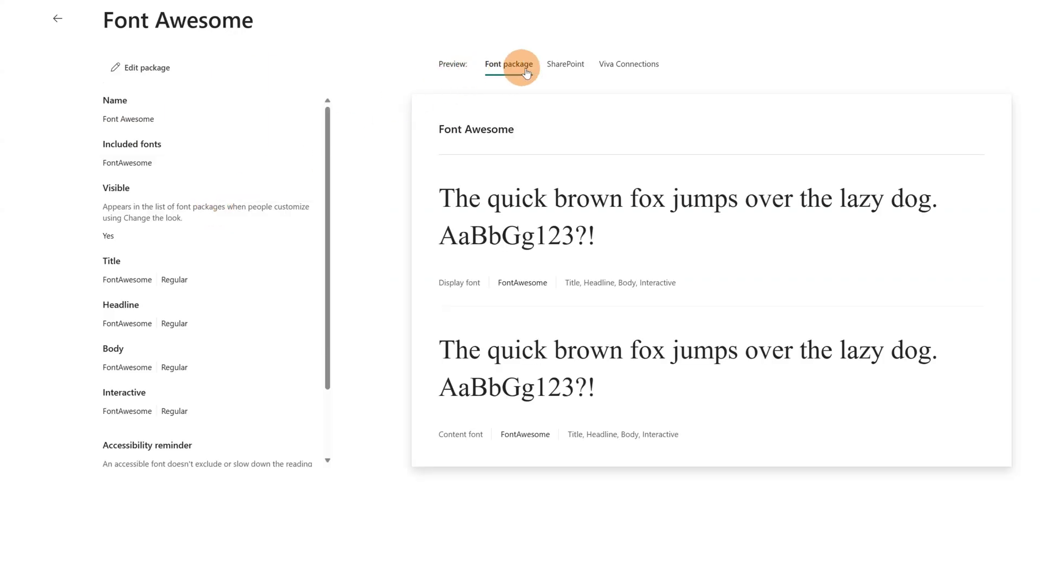
click(569, 77)
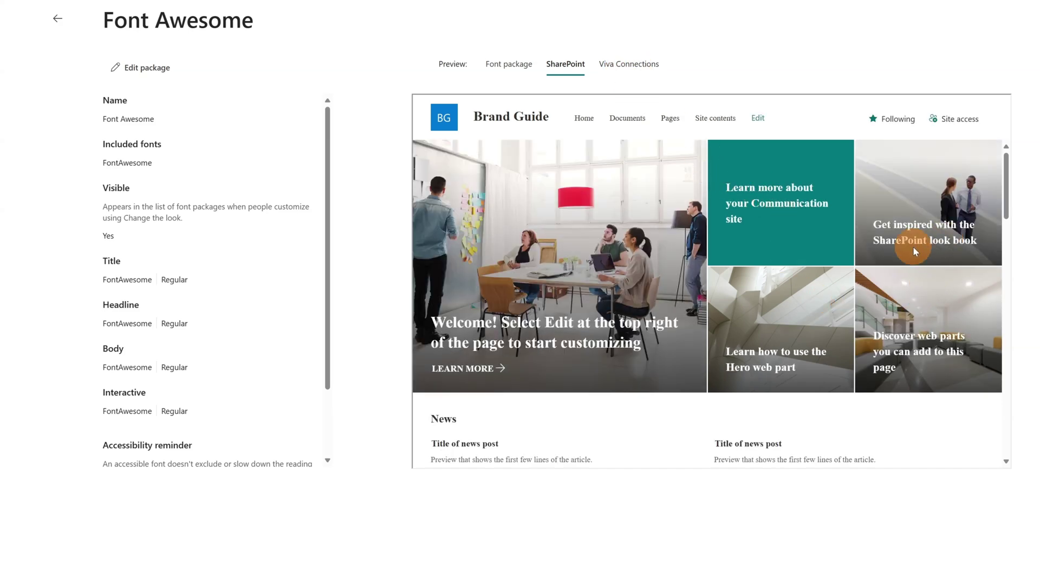
scroll(960, 262, down, 5)
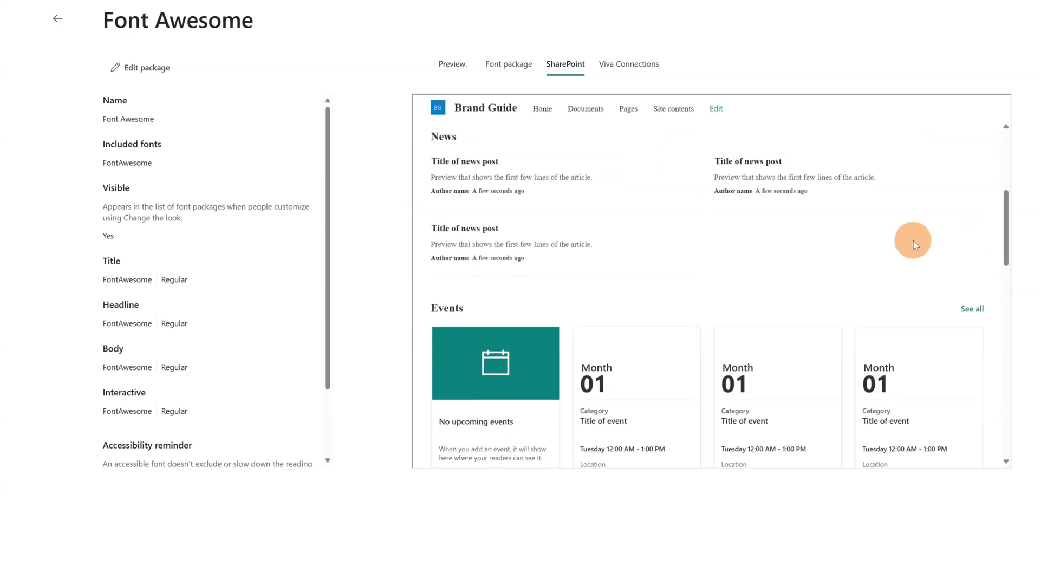
scroll(913, 241, down, 5)
scroll(913, 241, up, 10)
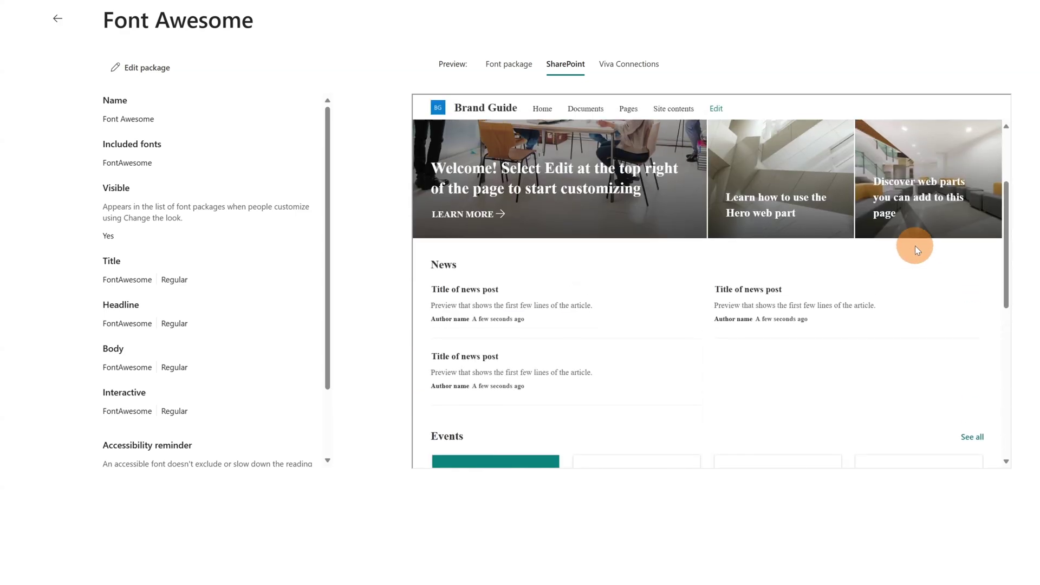
scroll(915, 246, up, 3)
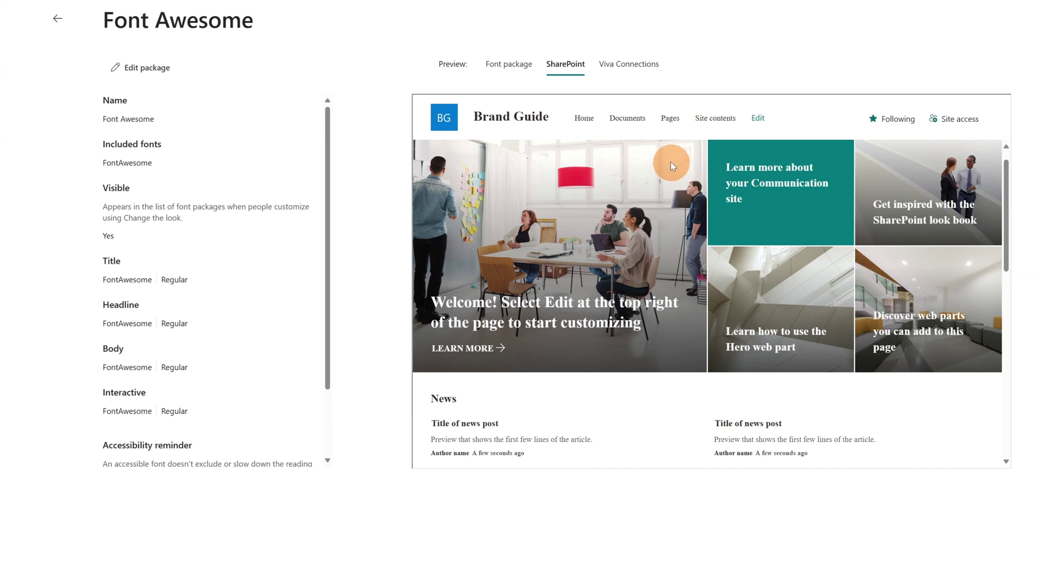
click(619, 69)
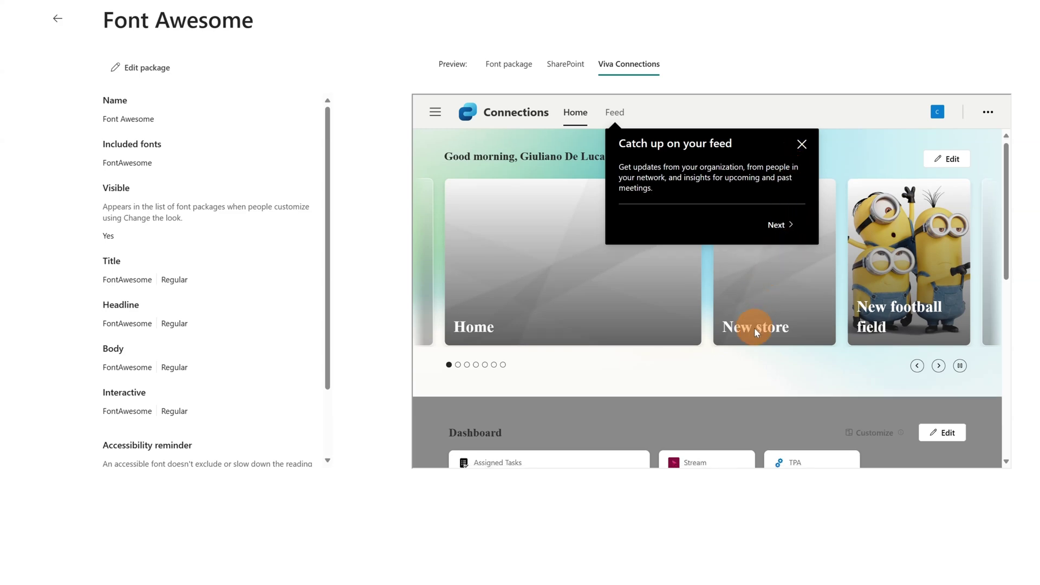
scroll(758, 330, down, 5)
scroll(761, 330, down, 3)
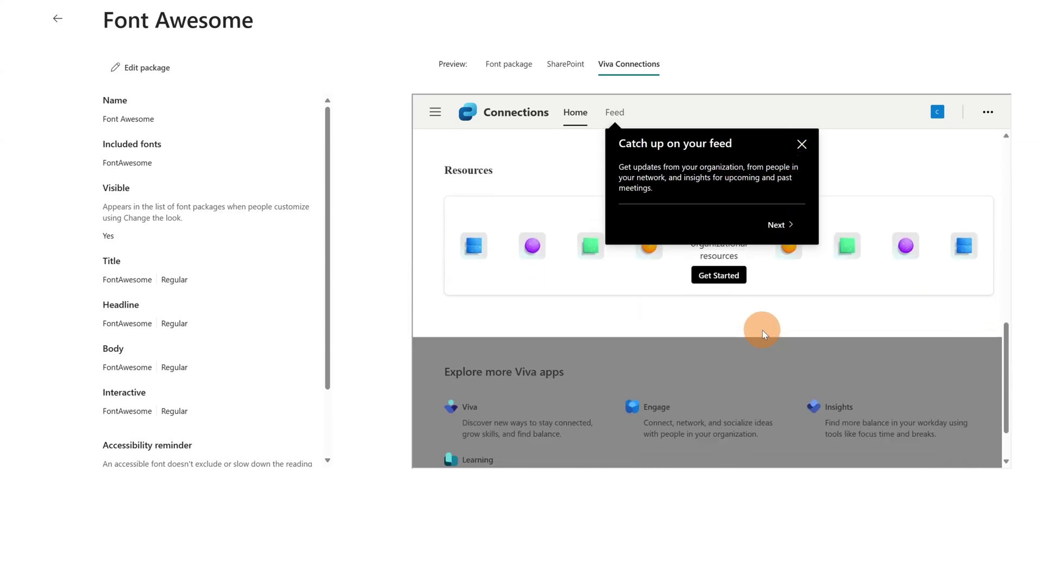
scroll(762, 330, up, 10)
scroll(717, 401, up, 2)
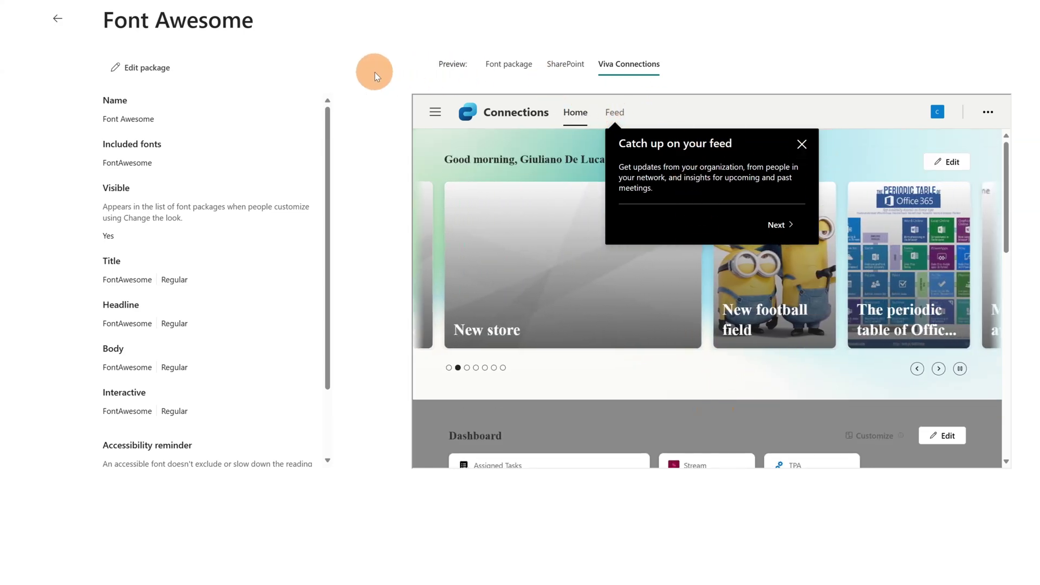
click(58, 21)
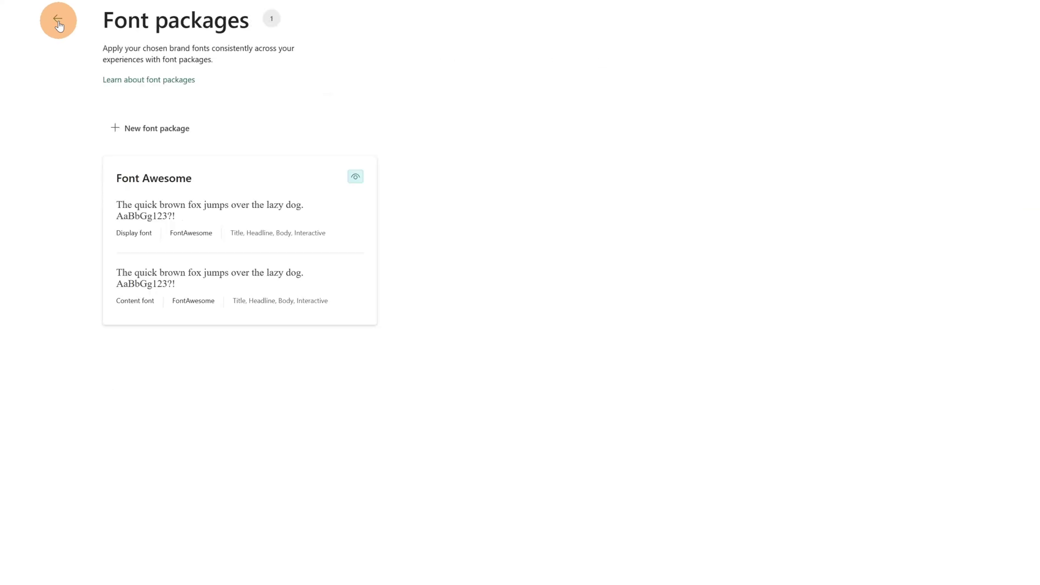
Step: Open the settings gear panel on the Communications site's home page
mouse_move(354, 178)
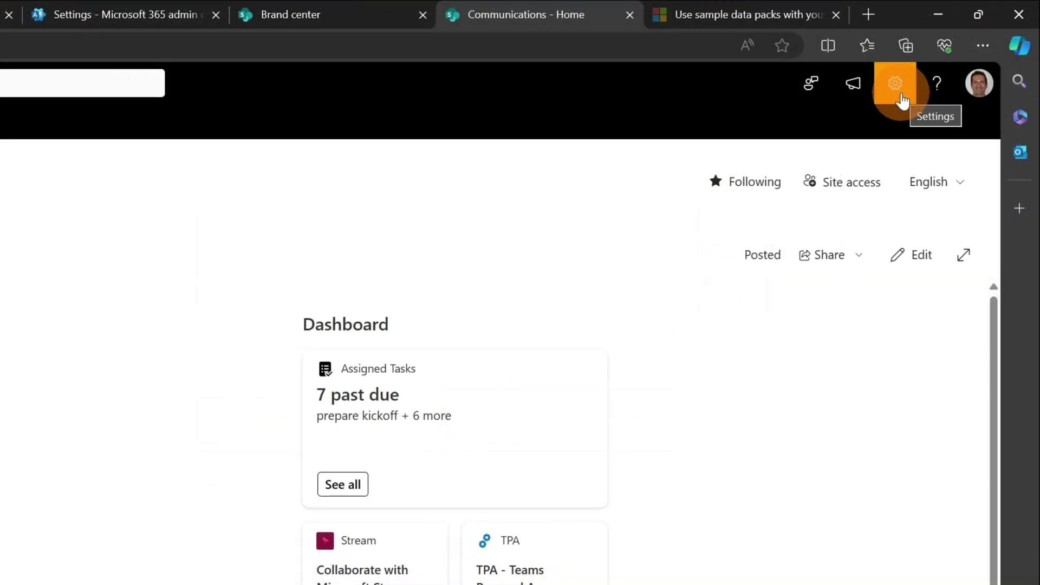
scroll(490, 353, down, 5)
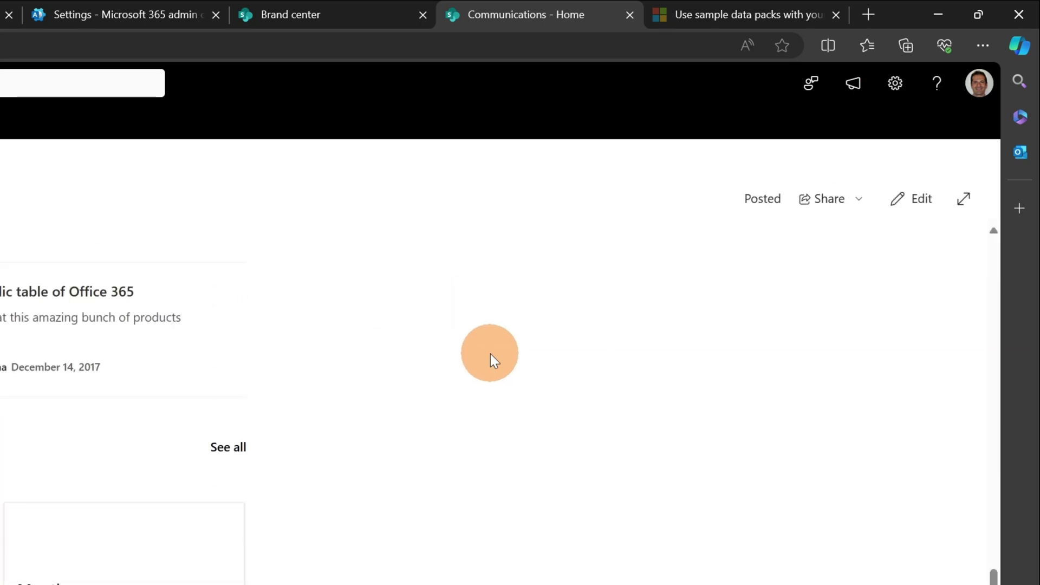
scroll(489, 353, up, 4)
click(894, 83)
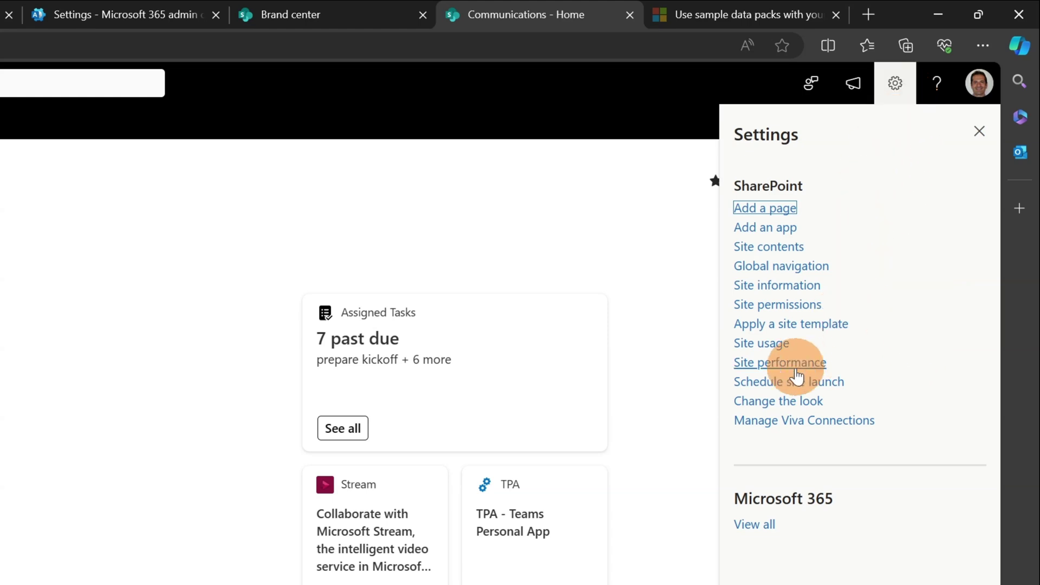
Step: Preview Amasis Pro, then save Font Awesome as the Communications site's font package
click(786, 401)
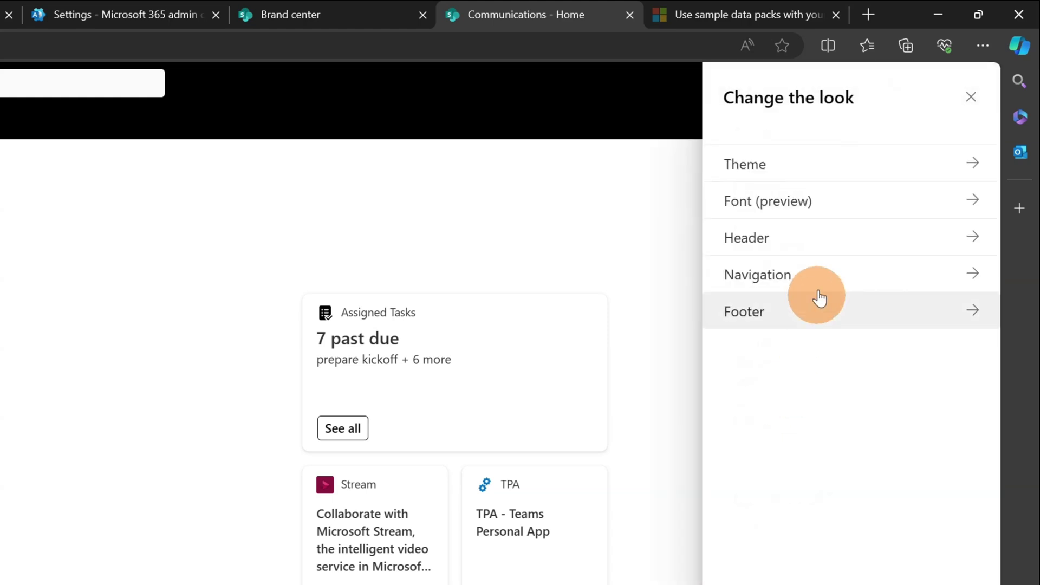
click(809, 206)
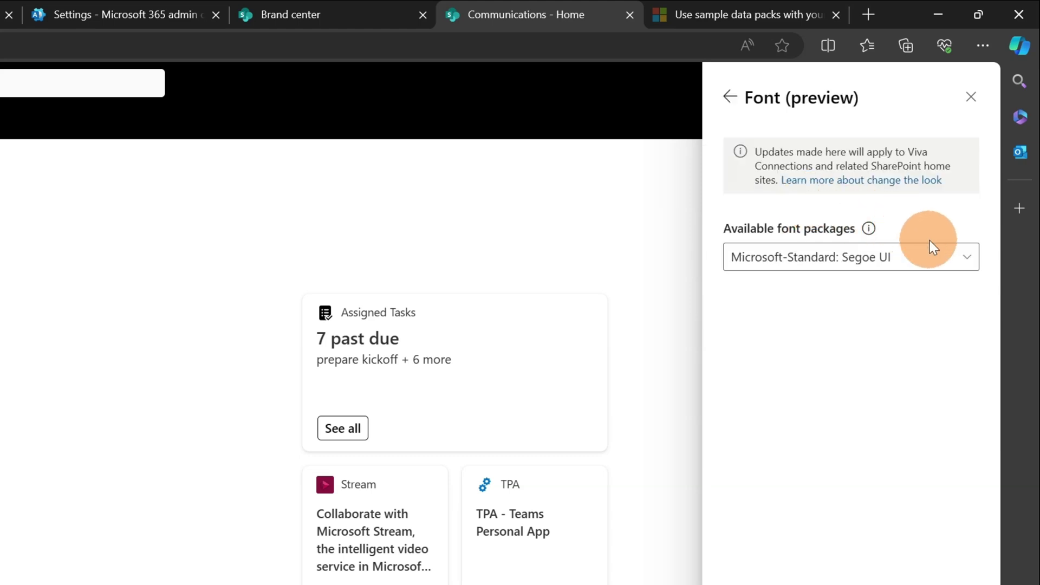
click(959, 258)
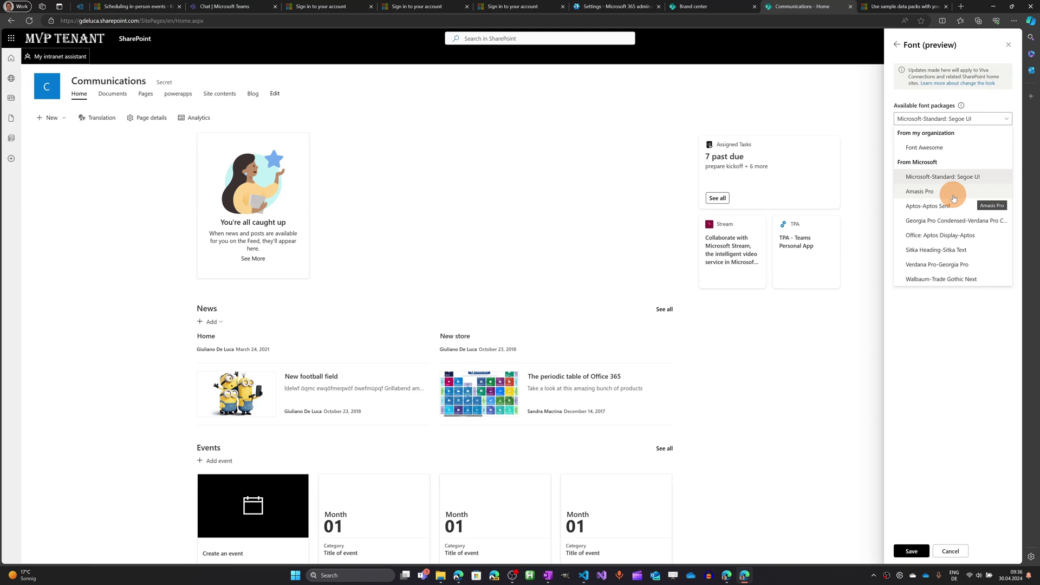
click(952, 193)
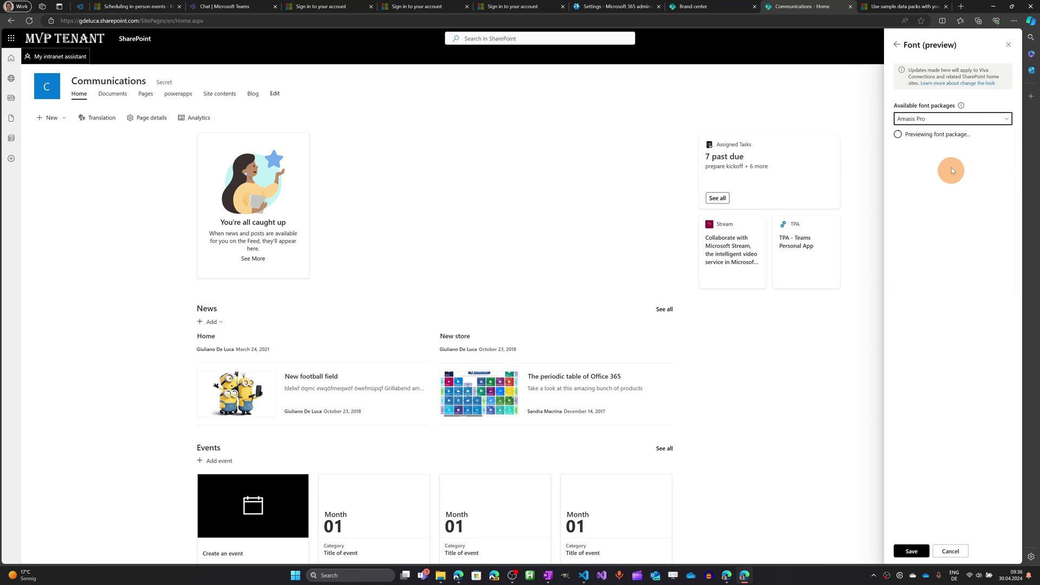
click(963, 124)
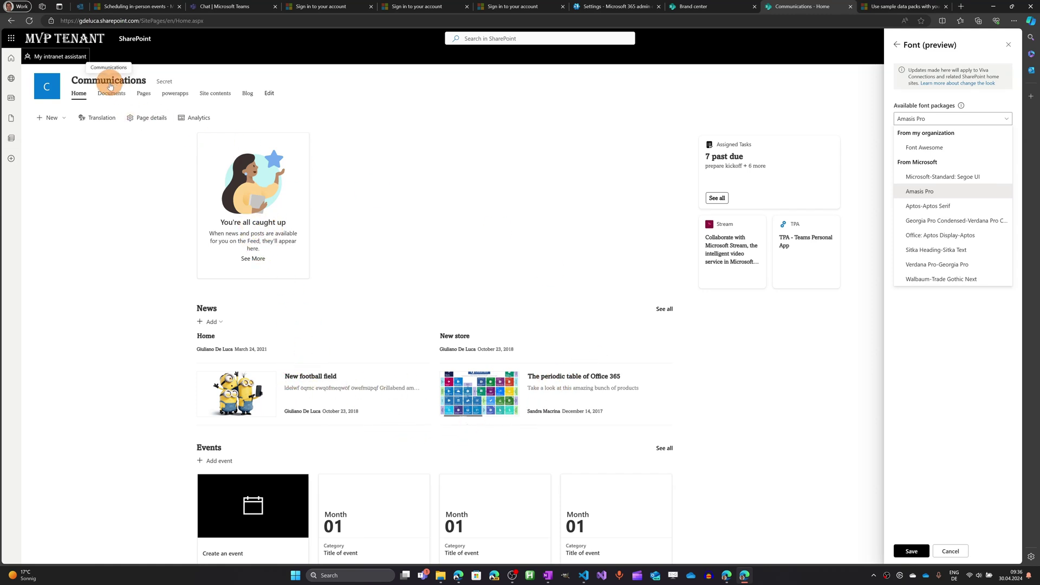
click(934, 148)
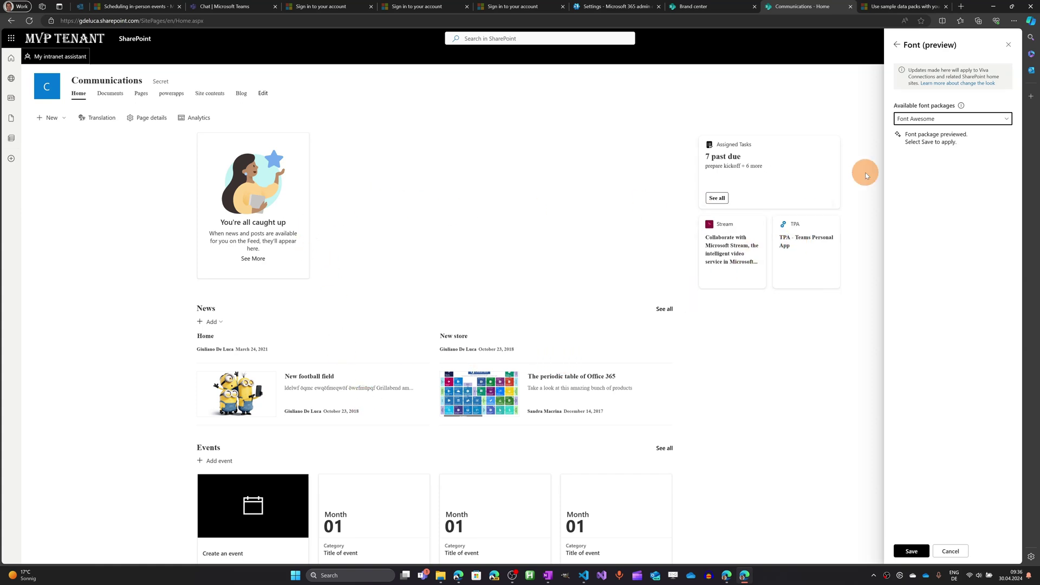
click(910, 552)
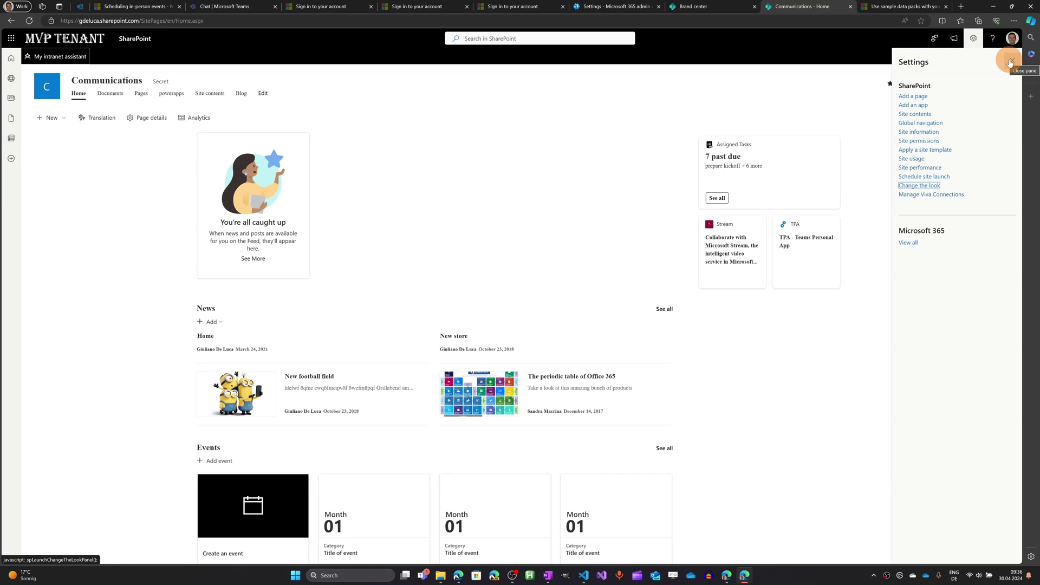
Step: Republish the Viva Connections dashboard, then open the site's Pages library
click(954, 194)
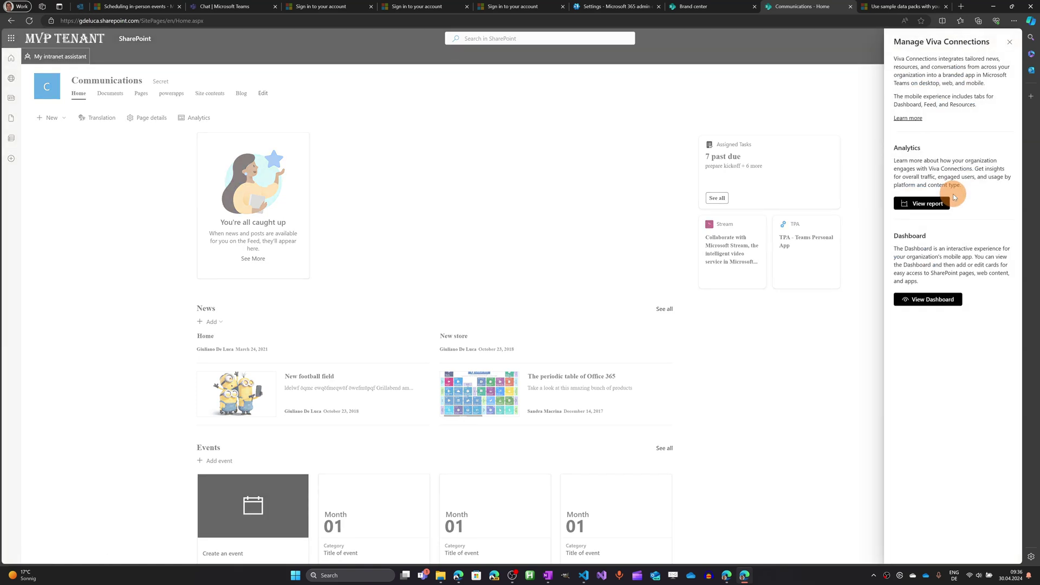
click(906, 299)
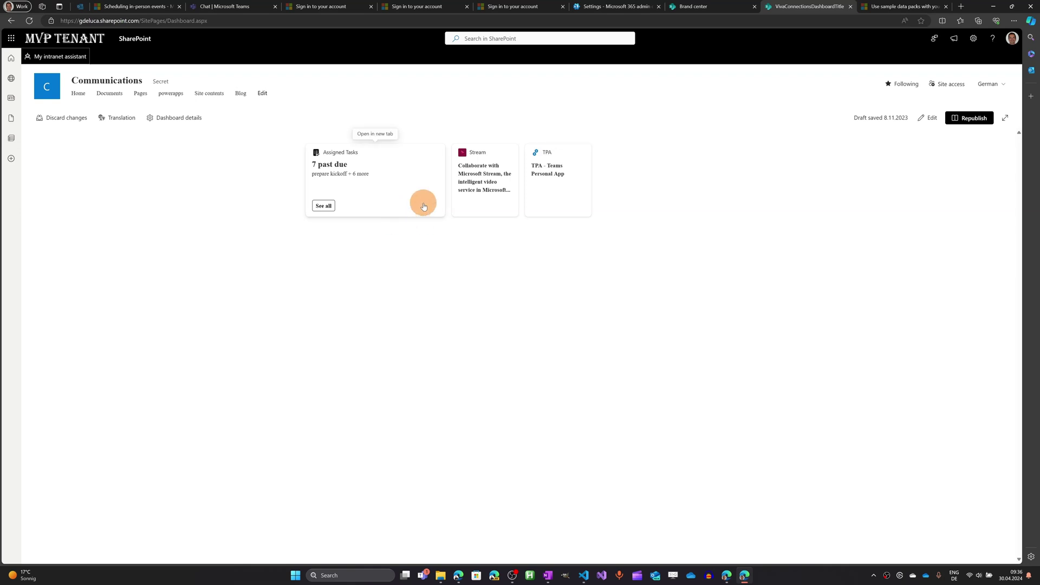
click(969, 118)
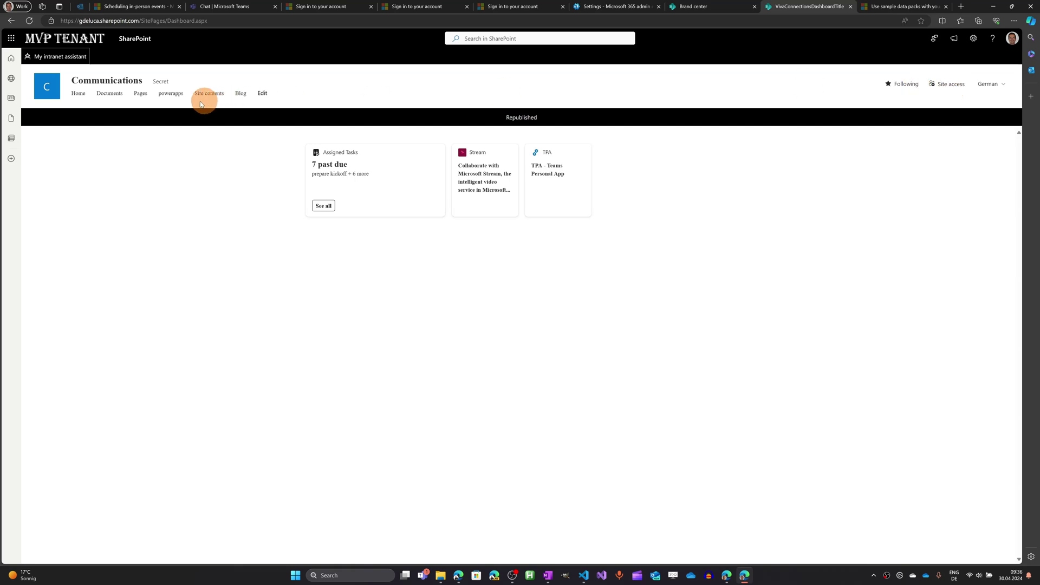
click(144, 94)
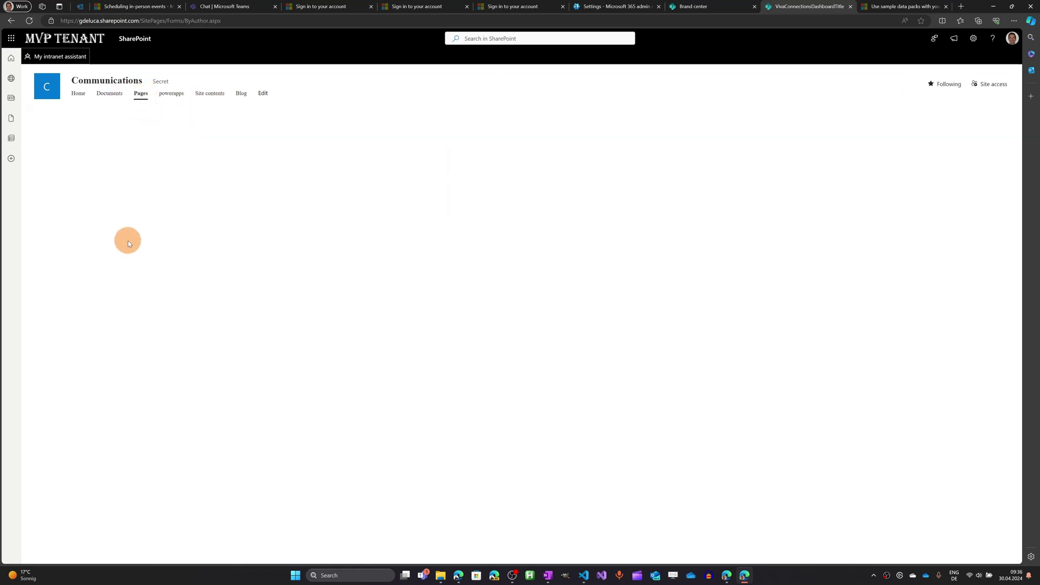
Step: Look at the New store page, then open HR-Benefit-campaign and dismiss the sharing tip
click(140, 93)
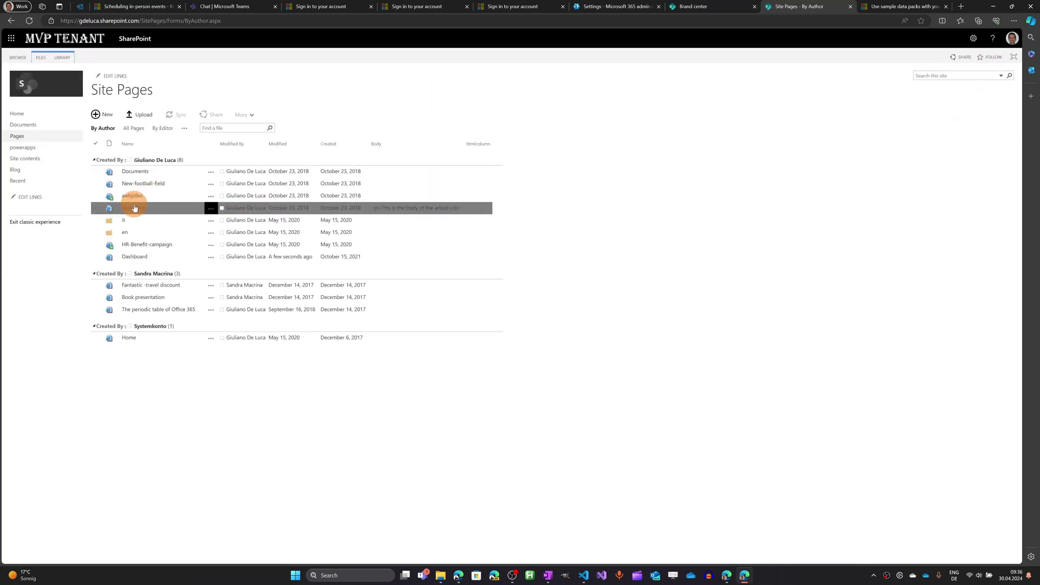
click(134, 209)
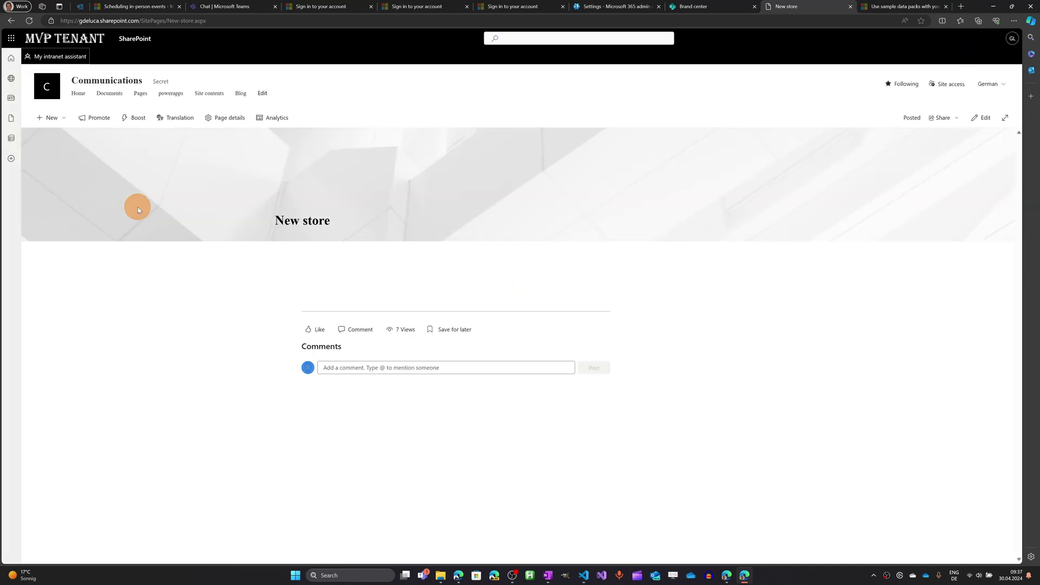
click(11, 21)
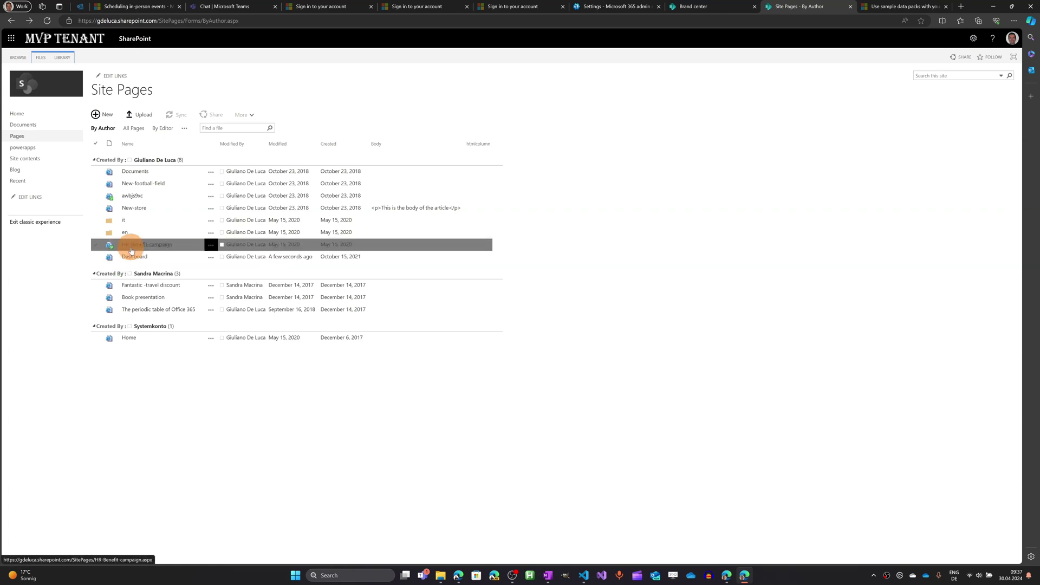
click(131, 246)
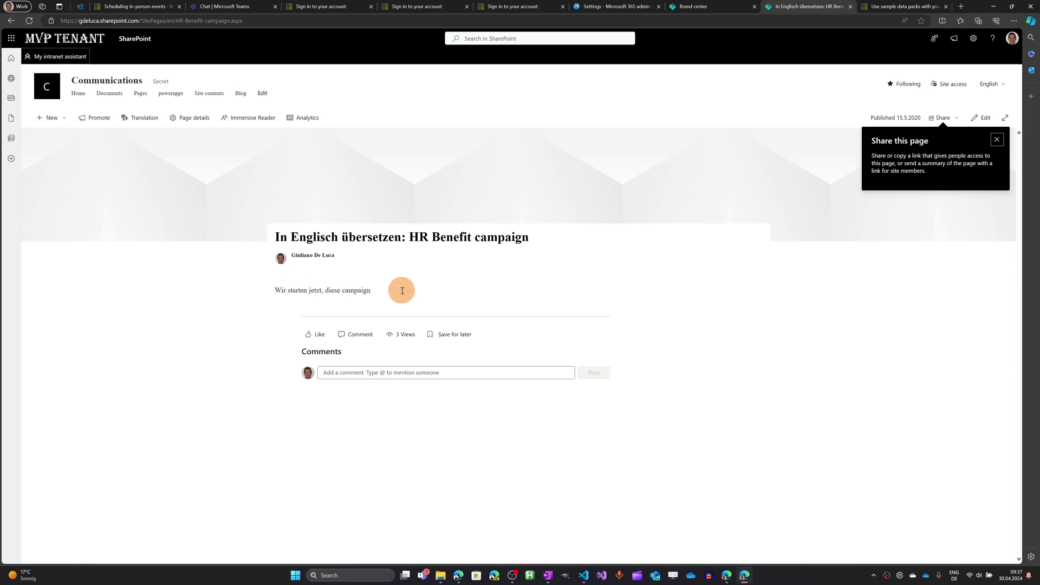
click(997, 139)
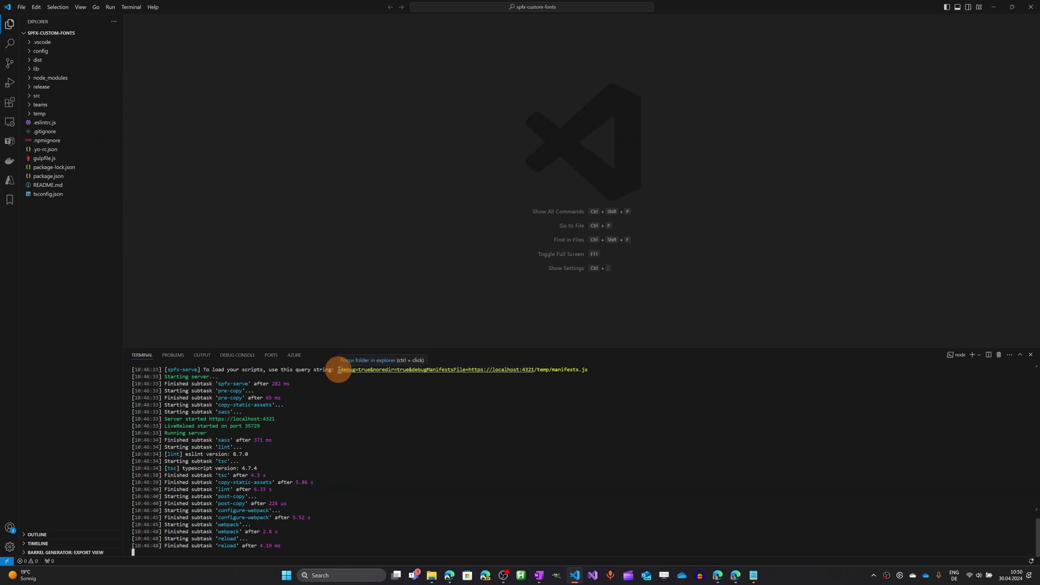
Step: Copy the debug query string from the spfx serve output and return to Edge
drag(339, 369, 591, 369)
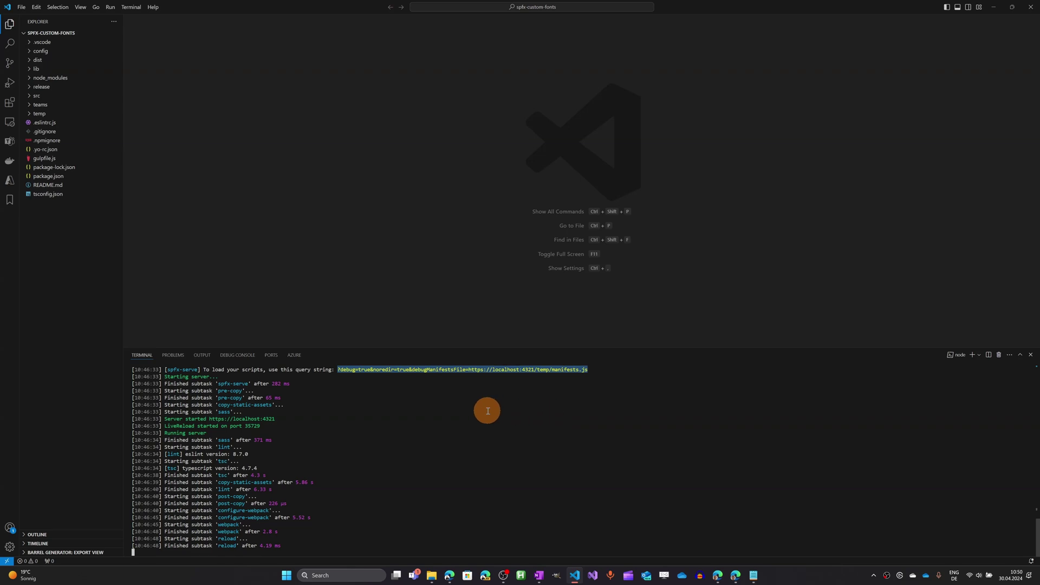
key(ctrl+c)
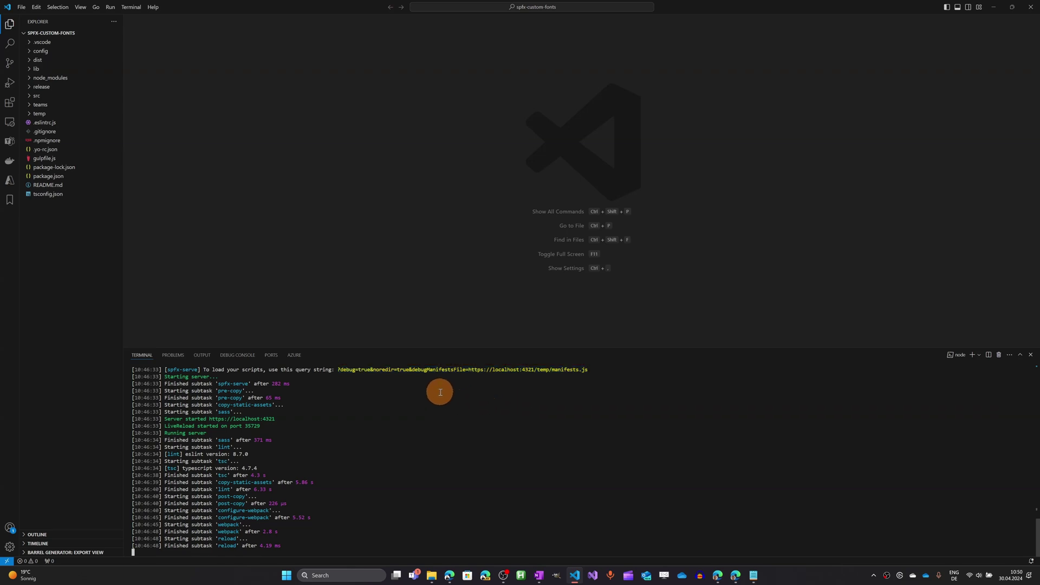
click(735, 577)
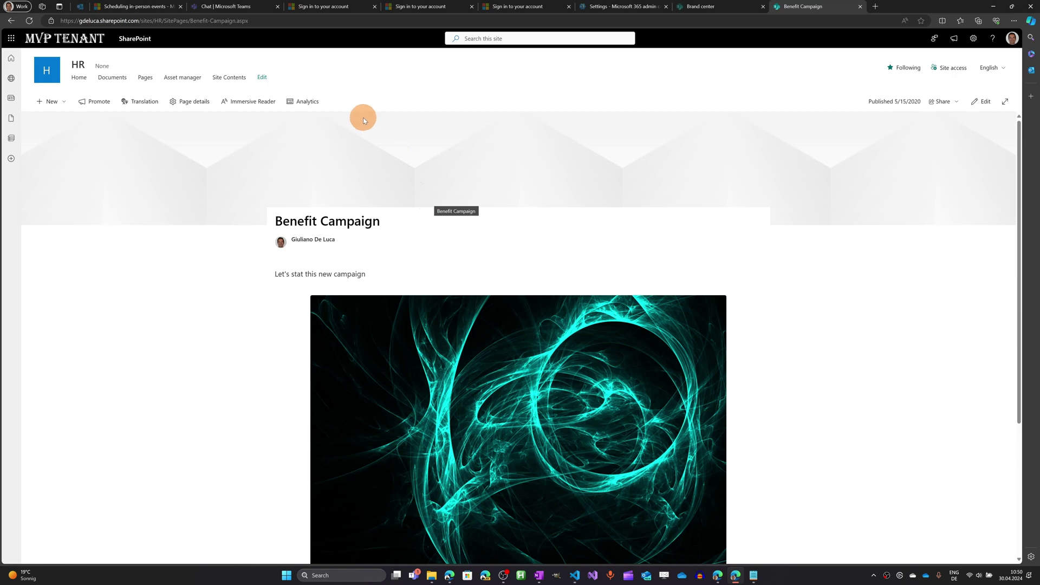
Step: Reload the Benefit Campaign page with the debug query string appended and allow debug scripts
click(303, 22)
click(307, 22)
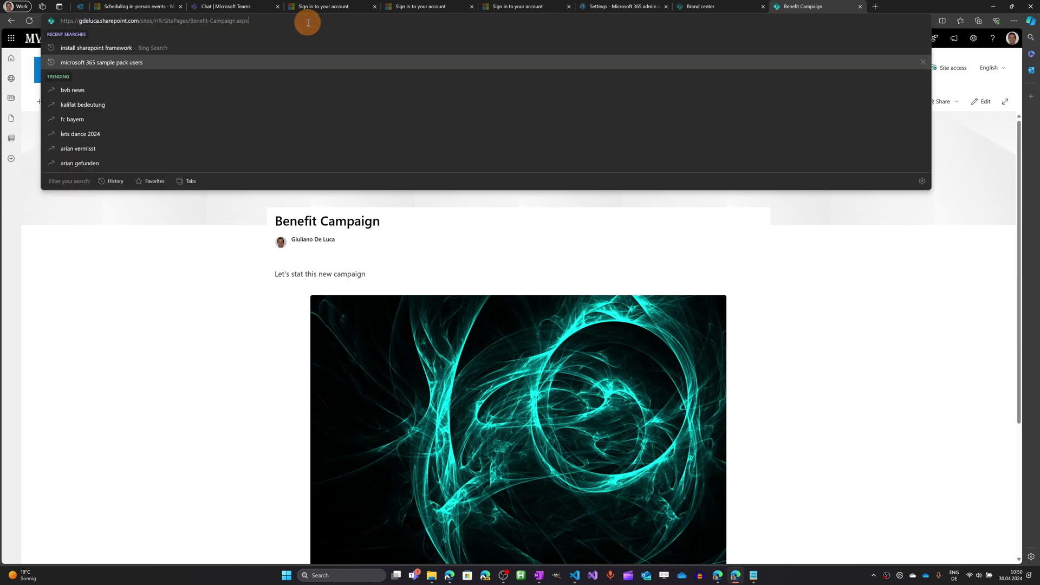
key(ctrl+v)
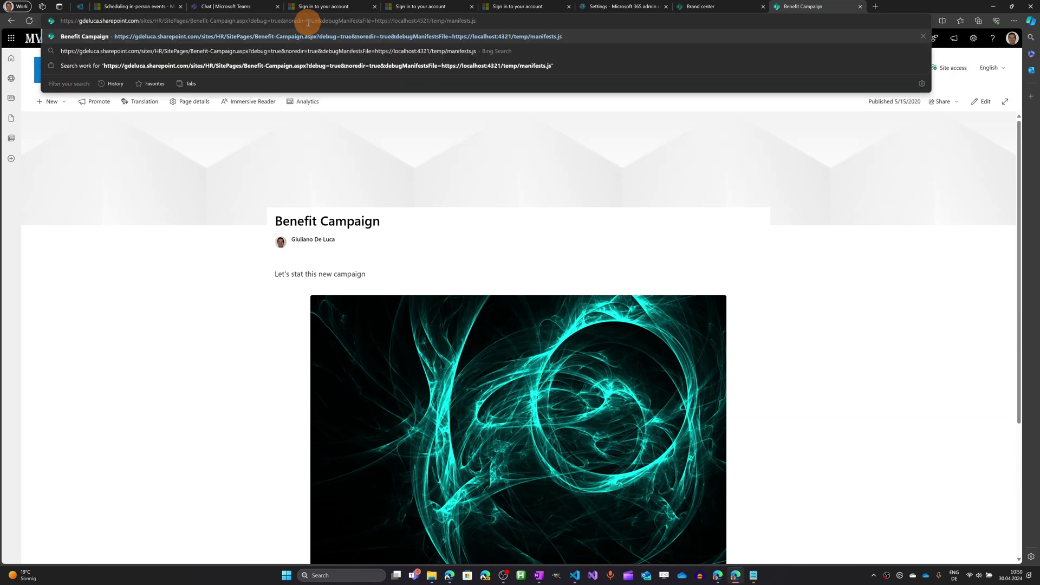
key(Return)
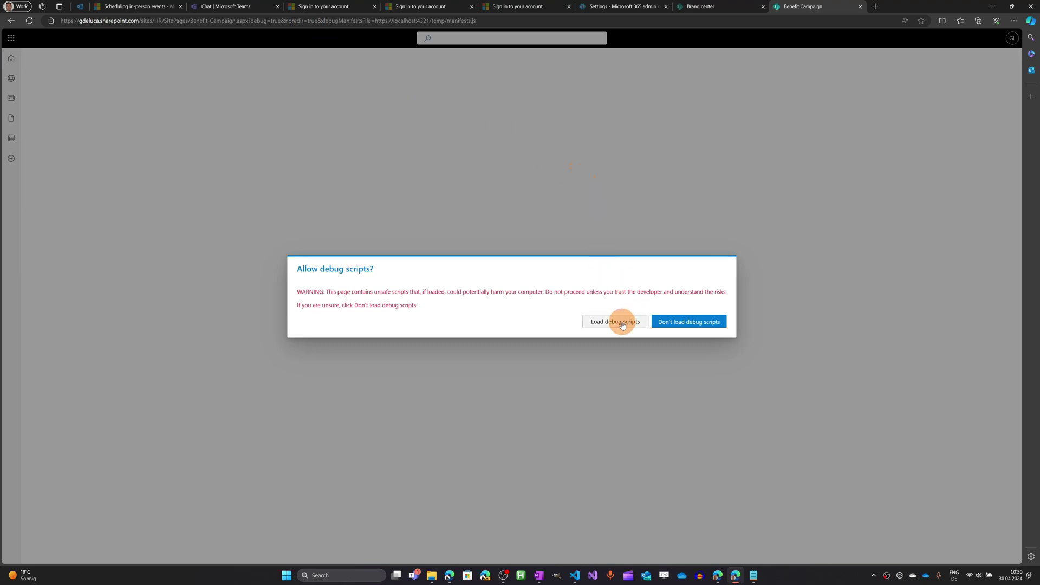
click(622, 323)
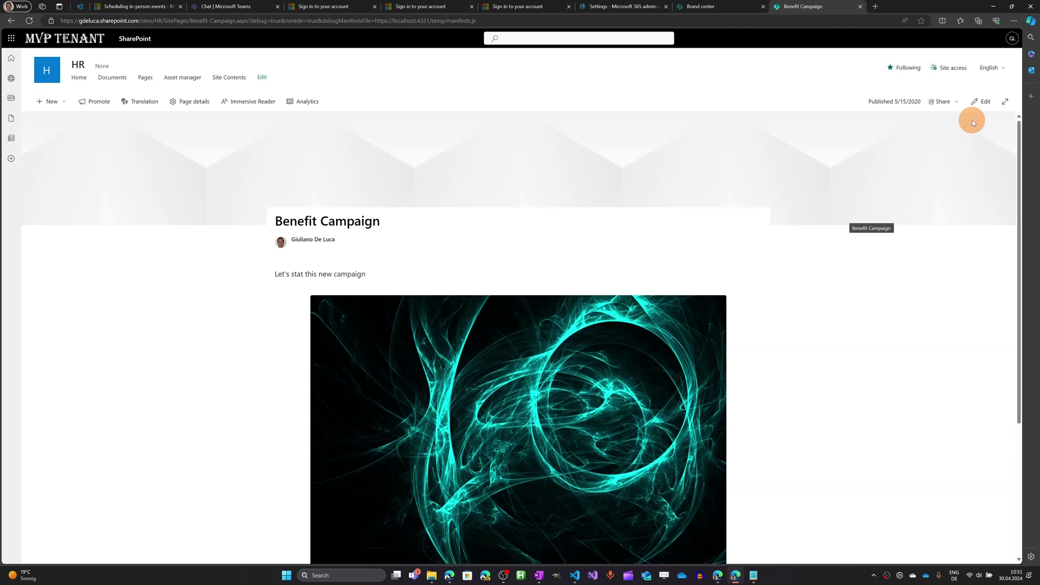
Step: Insert the spfx-custom-fonts web part above the campaign text, found by searching 'spfx', then republish
click(979, 106)
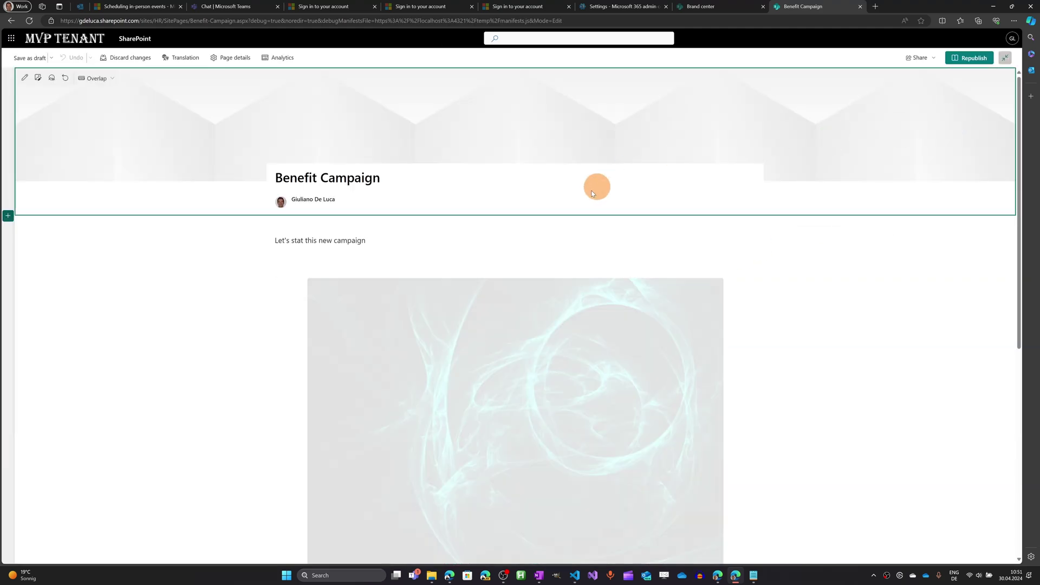
click(515, 223)
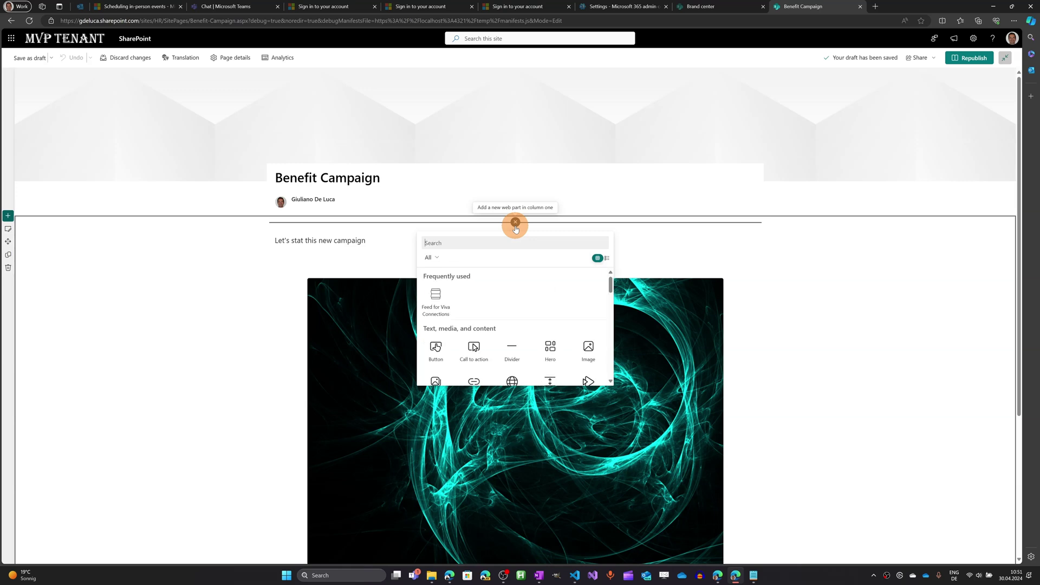
text(apf)
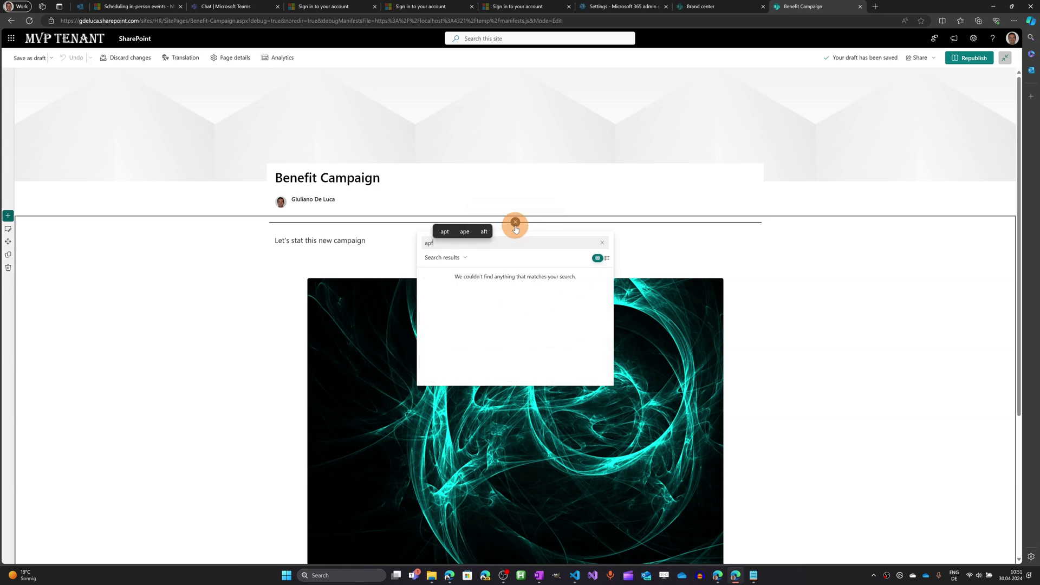
key(BackSpace)
key(BackSpace)
key(BackSpace)
text(spfx)
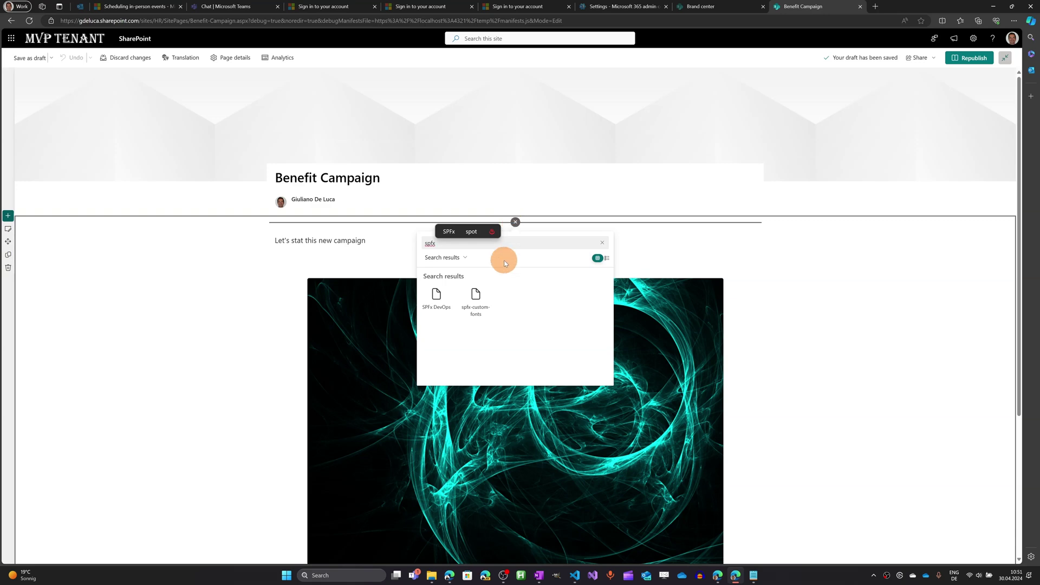
click(475, 299)
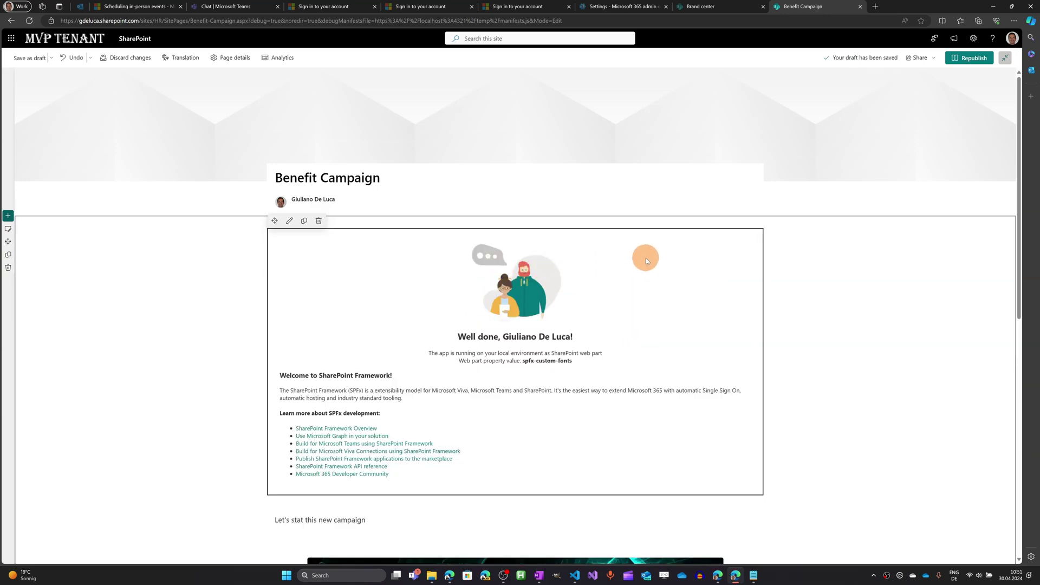
click(962, 59)
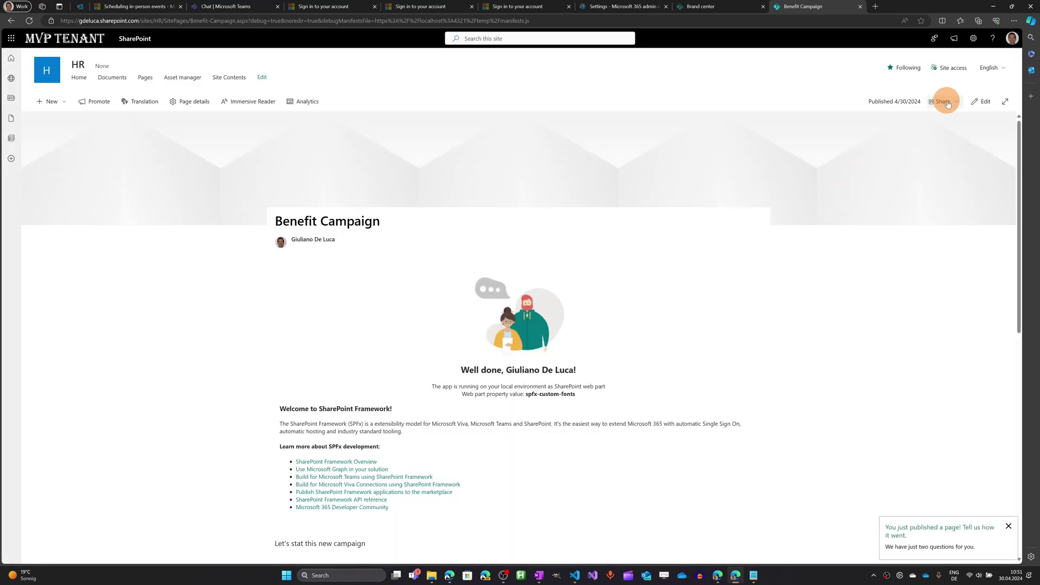
Step: Preview the Font Awesome font package on the HR site under Change the look > Font
click(973, 40)
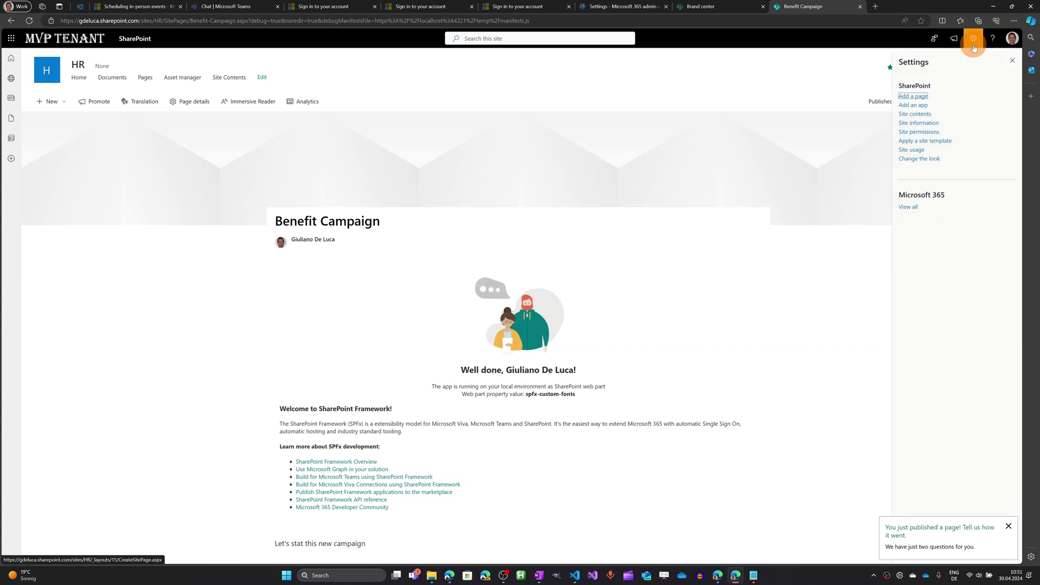
click(925, 160)
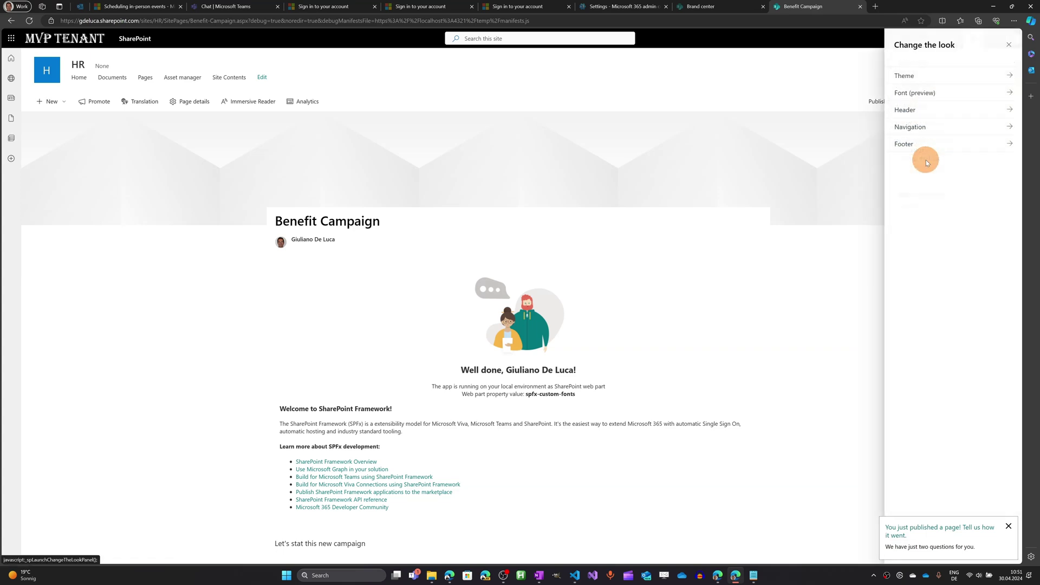
click(933, 94)
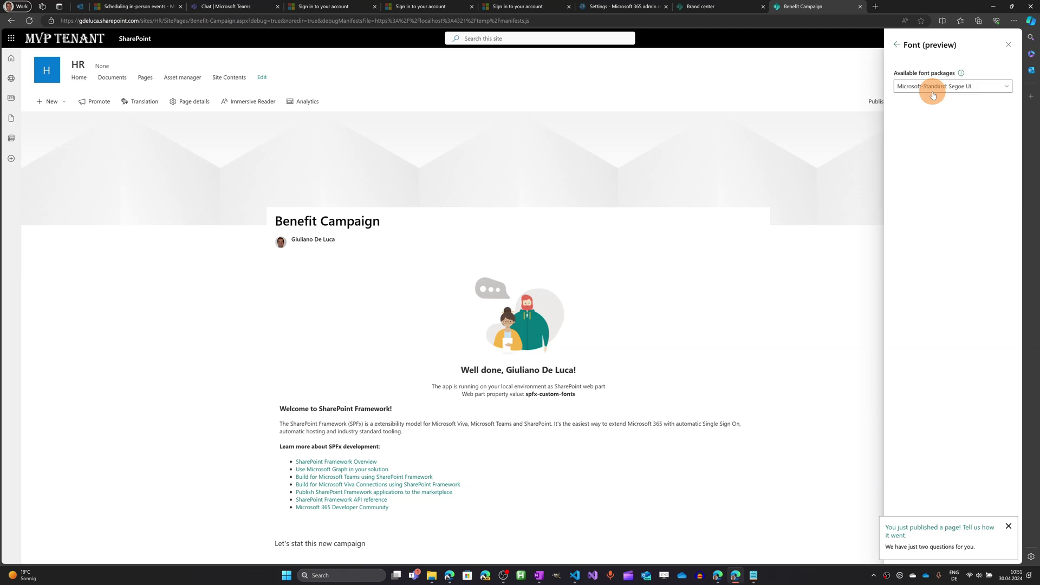
click(994, 89)
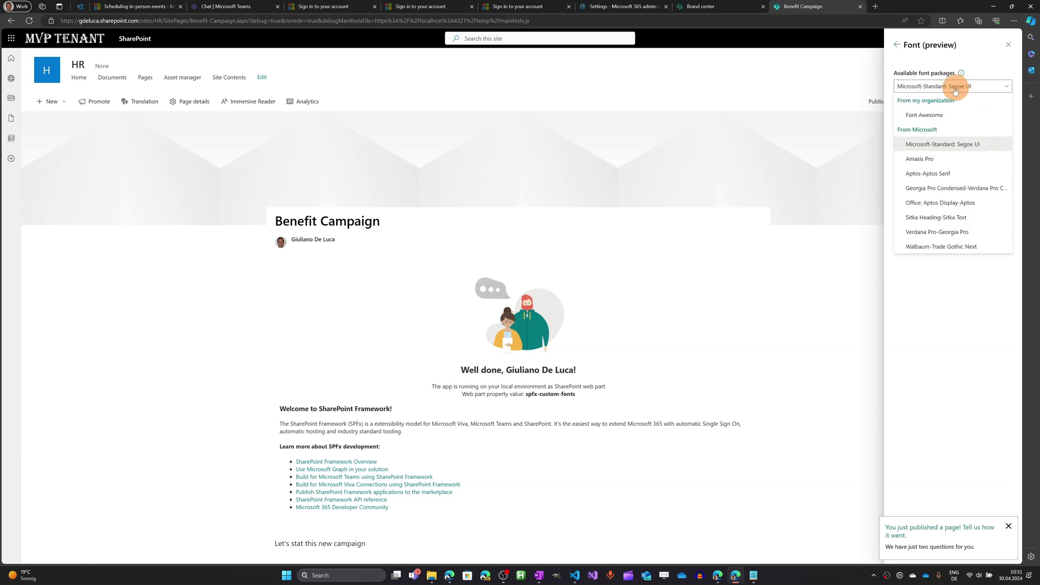
click(926, 115)
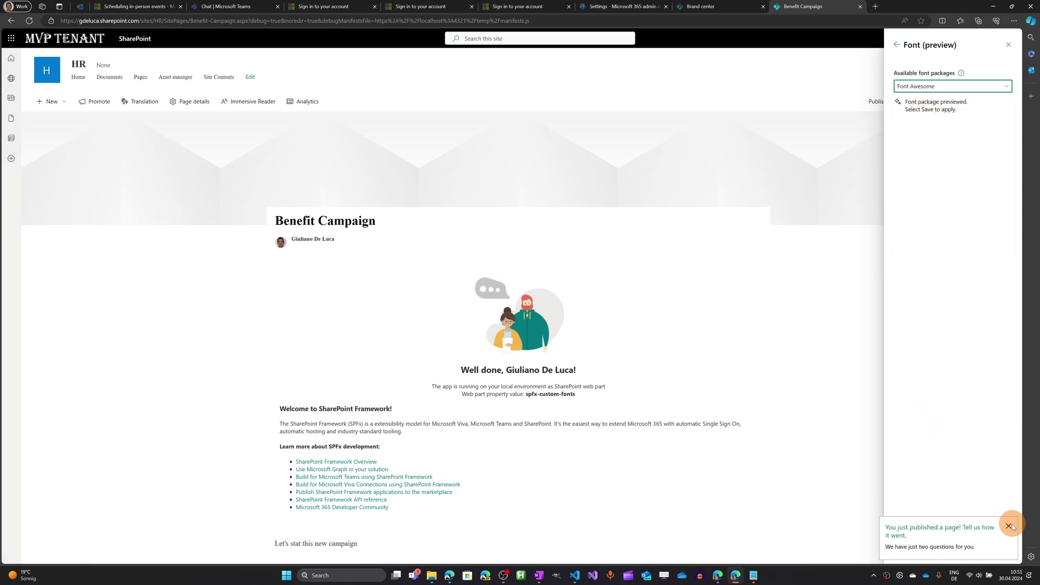
click(1009, 529)
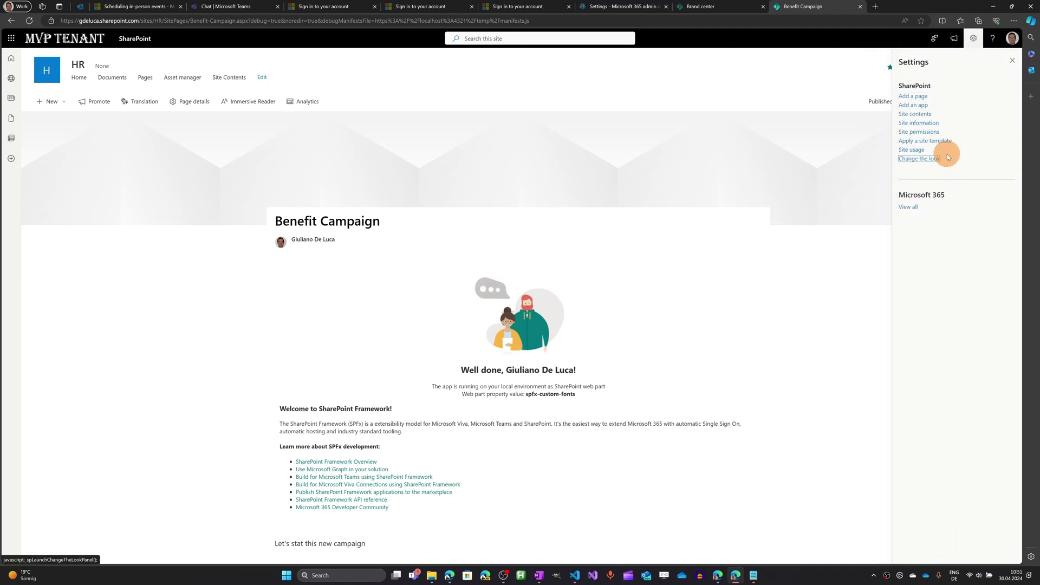
Step: Reselect Font Awesome, save it as the HR site font, and review the Benefit Campaign page
click(930, 160)
click(919, 93)
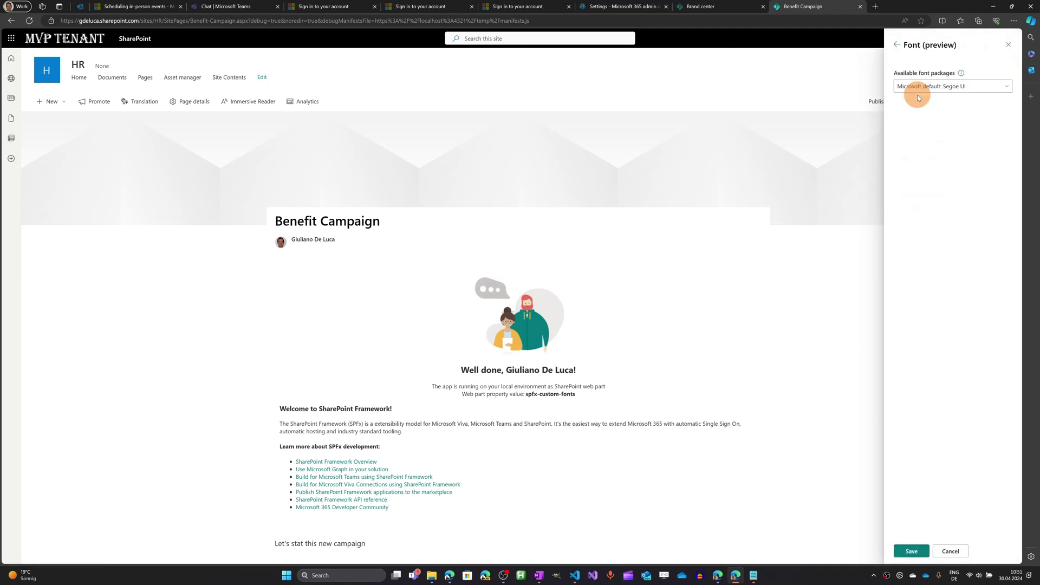
click(919, 111)
click(911, 551)
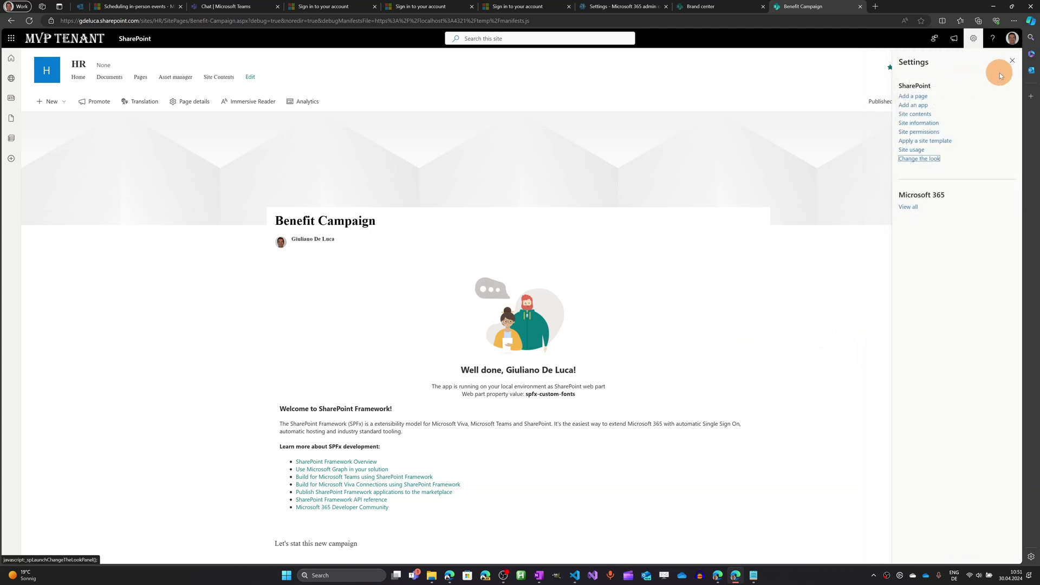
click(1011, 60)
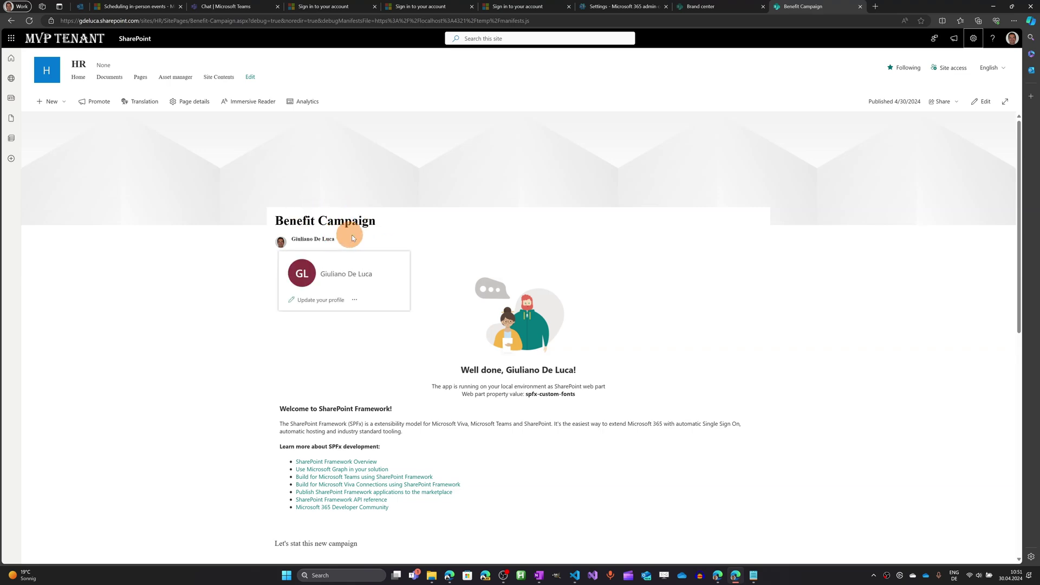
scroll(561, 245, down, 3)
scroll(628, 255, up, 2)
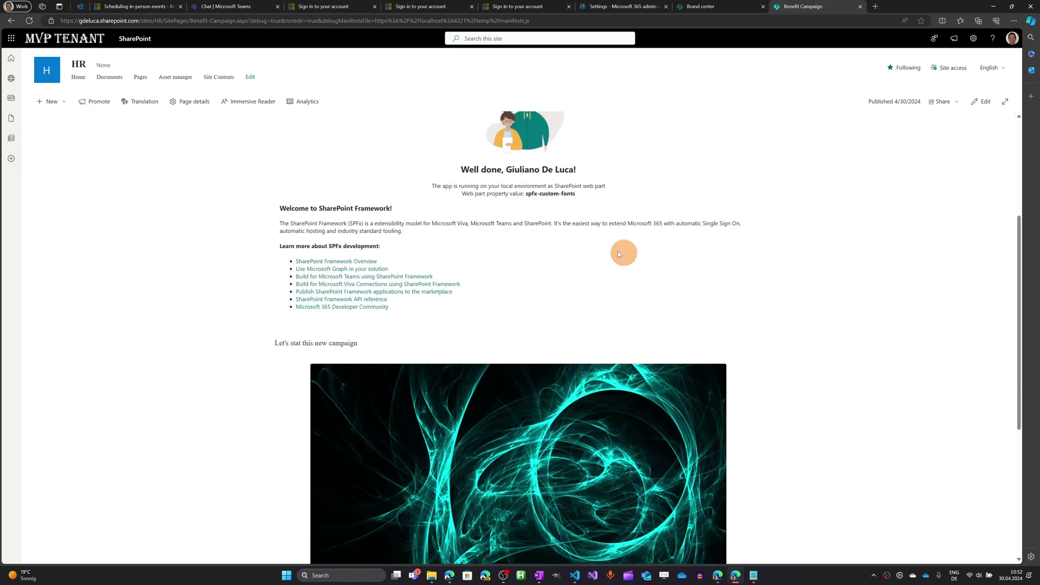